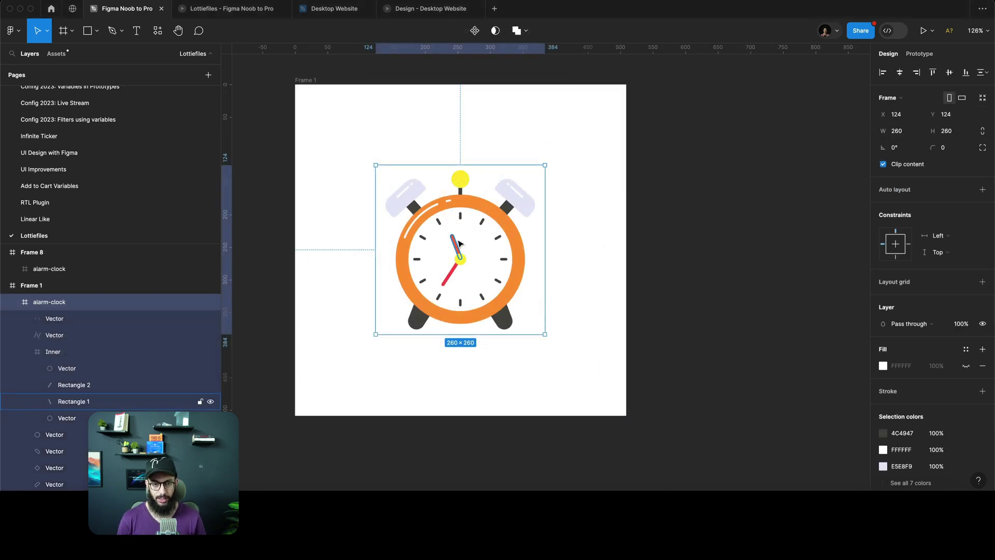
Duplicate Frame 1, which holds the alarm clock.
{"action": "left_click", "coordinate": [459, 244], "text": "super"}
{"action": "scroll", "coordinate": [459, 245], "scroll_direction": "up", "scroll_amount": 5}
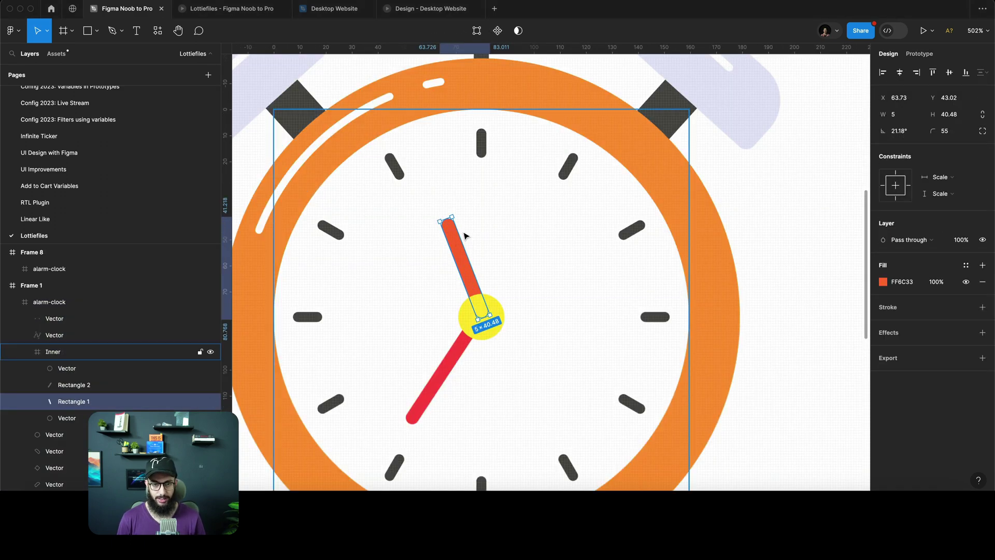
{"action": "left_click", "coordinate": [457, 358]}
{"action": "scroll", "coordinate": [545, 285], "scroll_direction": "down", "scroll_amount": 5}
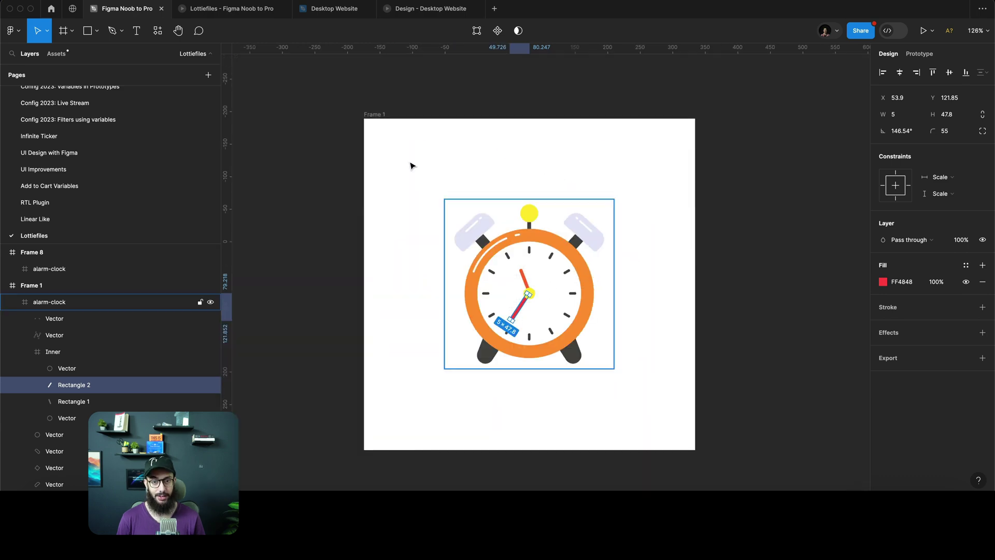
{"action": "left_click", "coordinate": [378, 116]}
{"action": "key", "text": "super+d"}
In the duplicated frame, rotate the red minute hand to 0° and position it pointing from the clock's centre to 12 o'clock.
{"action": "scroll", "coordinate": [664, 268], "scroll_direction": "up", "scroll_amount": 3}
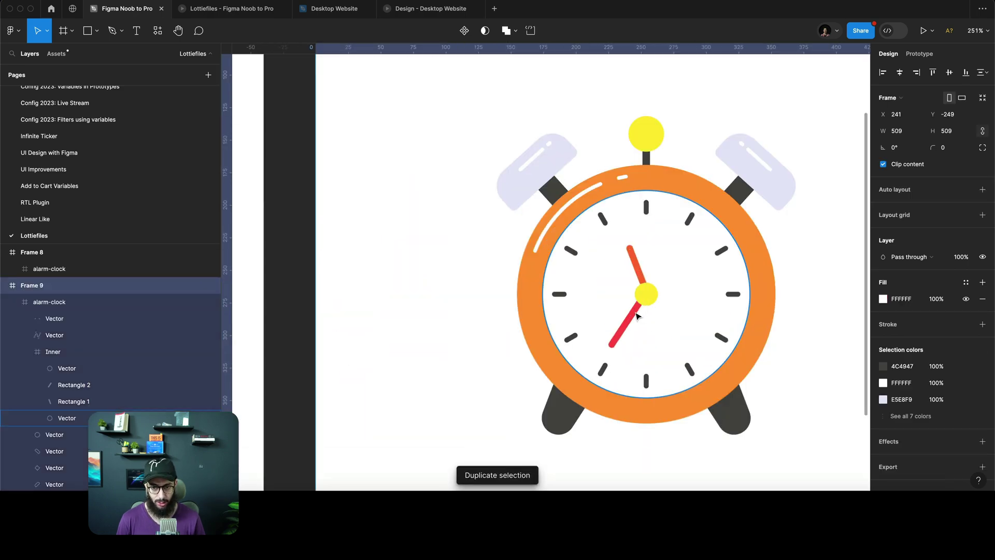
{"action": "left_click", "coordinate": [644, 299], "text": "super"}
{"action": "left_click_drag", "start_coordinate": [654, 347], "coordinate": [646, 278]}
{"action": "key", "text": "Escape"}
{"action": "scroll", "coordinate": [645, 278], "scroll_direction": "down", "scroll_amount": 5}
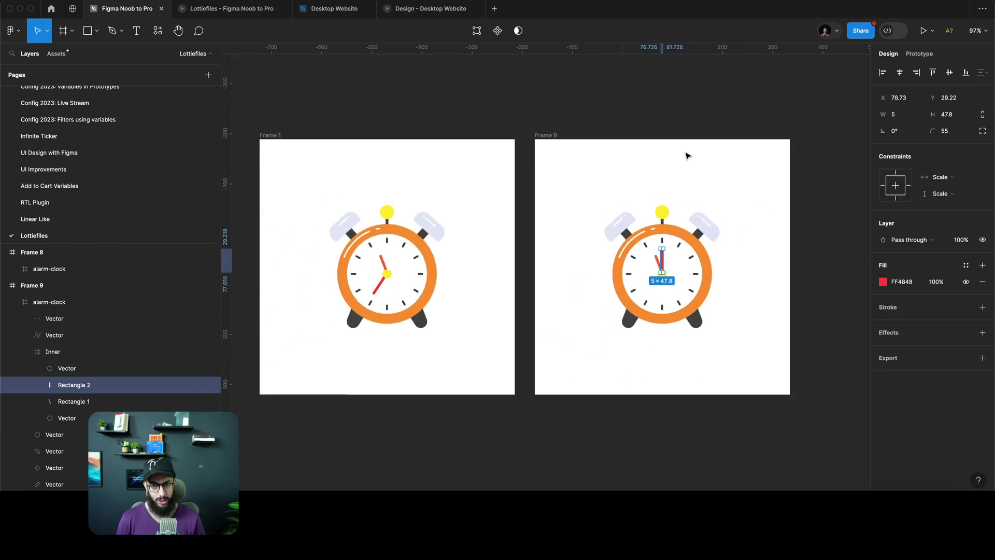
Connect Frame 1 to the duplicated Frame 9 with a prototype interaction.
{"action": "left_click", "coordinate": [588, 116]}
{"action": "left_click", "coordinate": [495, 255]}
{"action": "key", "text": "shift+e"}
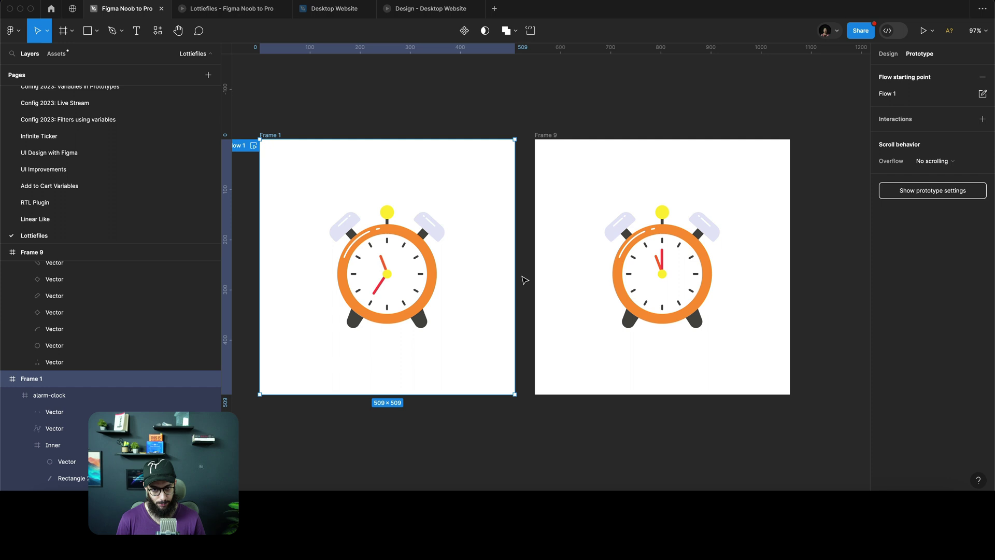
{"action": "key", "text": "shift+e"}
{"action": "key", "text": "shift+e"}
{"action": "left_click_drag", "start_coordinate": [516, 267], "coordinate": [544, 269]}
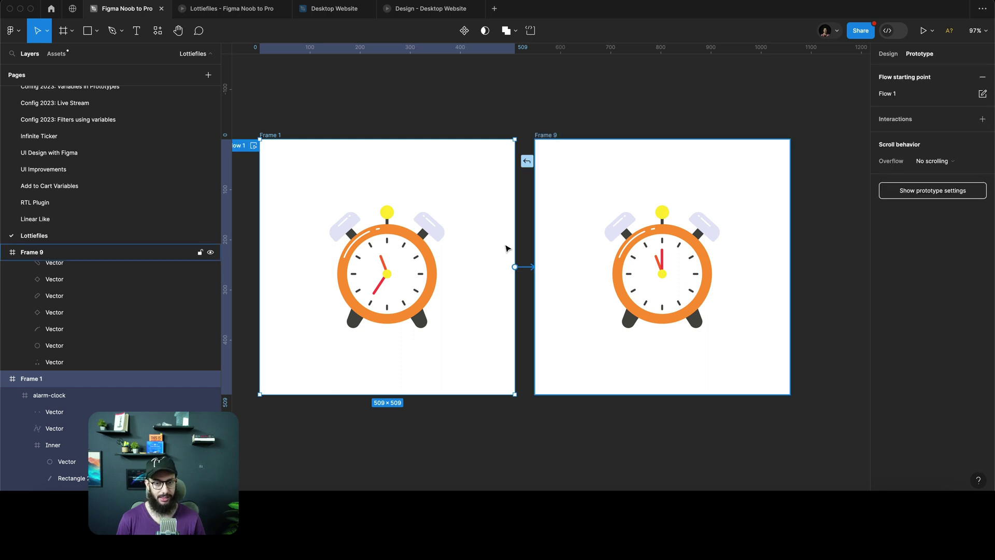
Preview Flow 1, play and restart the transition to watch how the minute hand moves, and close the preview.
{"action": "left_click", "coordinate": [254, 146]}
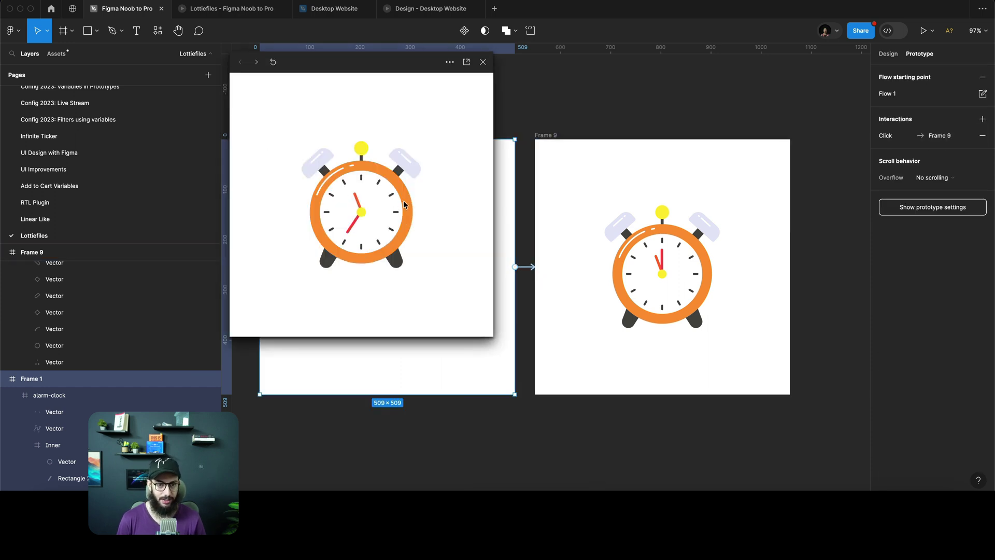
{"action": "left_click", "coordinate": [404, 205]}
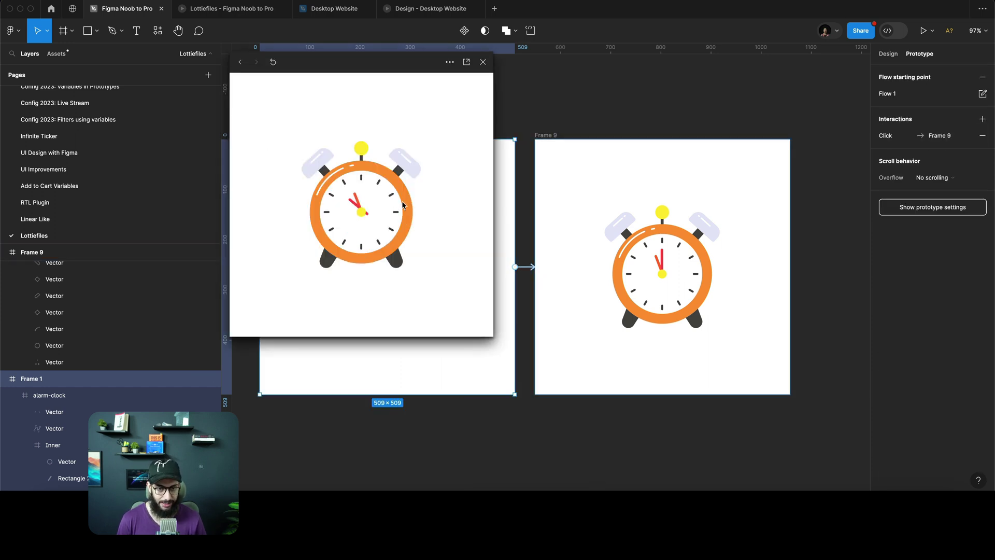
{"action": "key", "text": "r"}
{"action": "left_click", "coordinate": [370, 216]}
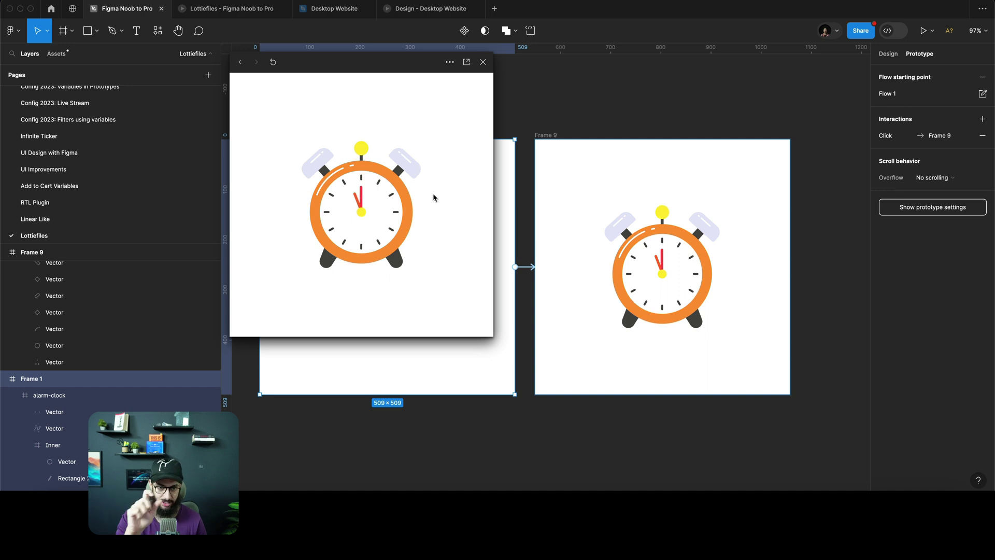
{"action": "key", "text": "r"}
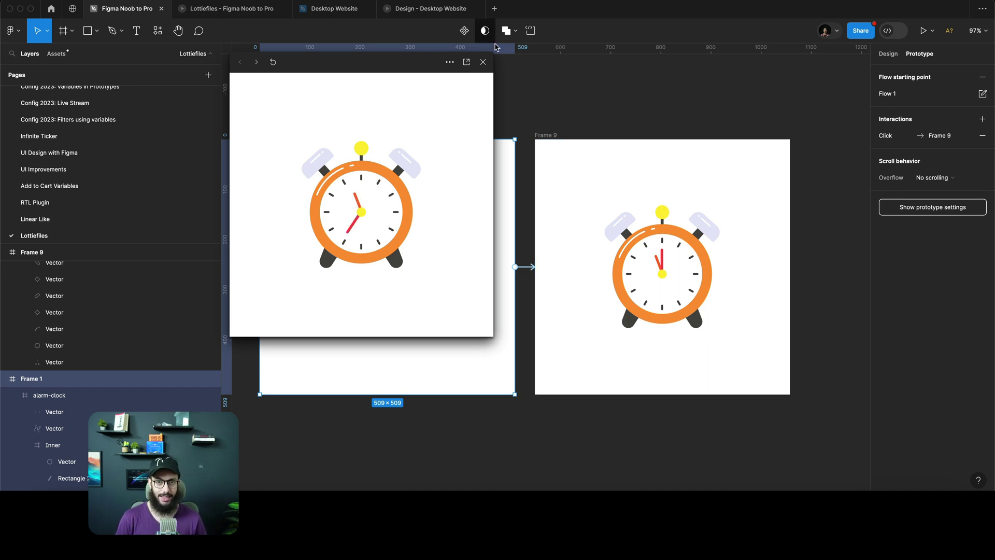
{"action": "left_click", "coordinate": [482, 62]}
Rotate the red minute hand in Frame 1 until it stands vertically.
{"action": "scroll", "coordinate": [388, 259], "scroll_direction": "up", "scroll_amount": 5}
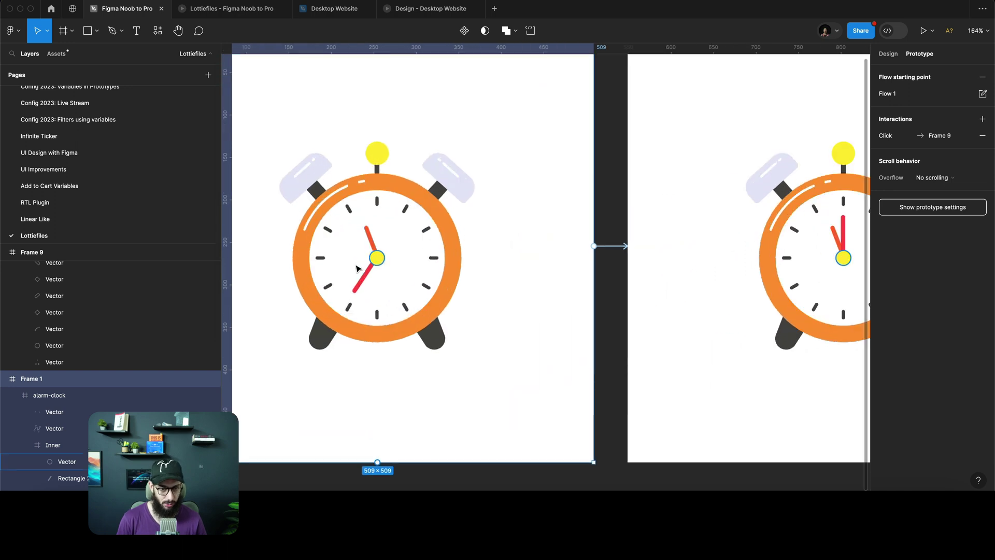
{"action": "left_click", "coordinate": [505, 251]}
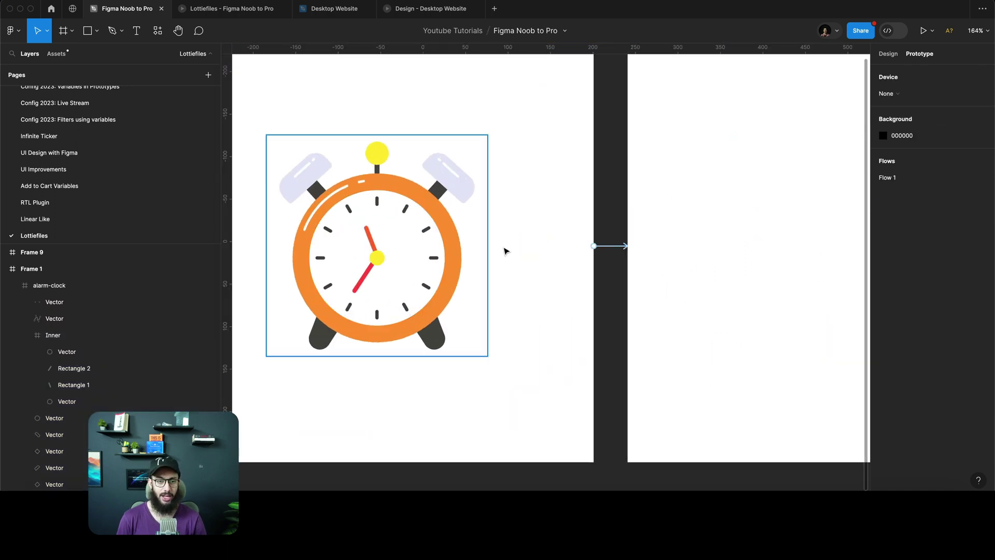
{"action": "left_click", "coordinate": [360, 278]}
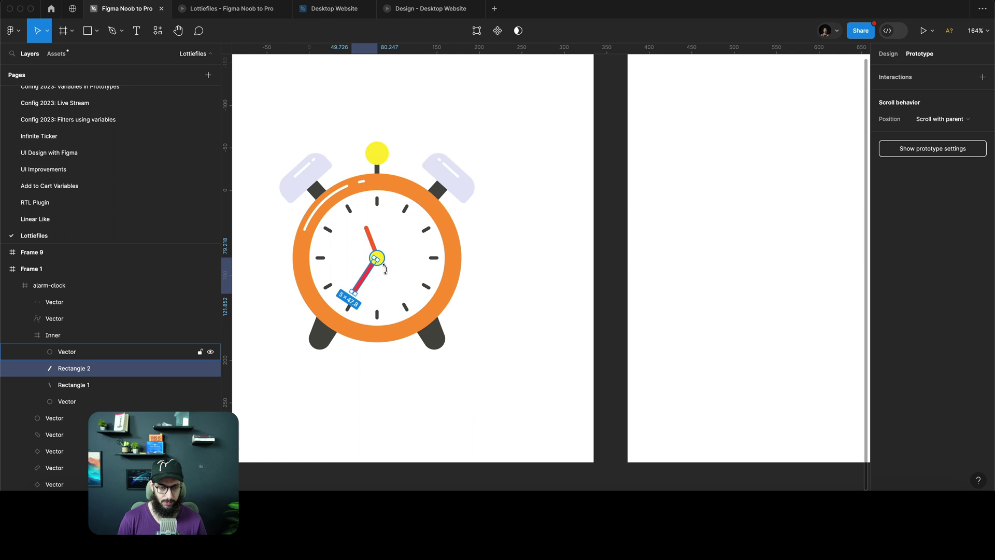
{"action": "left_click_drag", "start_coordinate": [382, 267], "coordinate": [361, 314]}
{"action": "scroll", "coordinate": [365, 304], "scroll_direction": "up", "scroll_amount": 10}
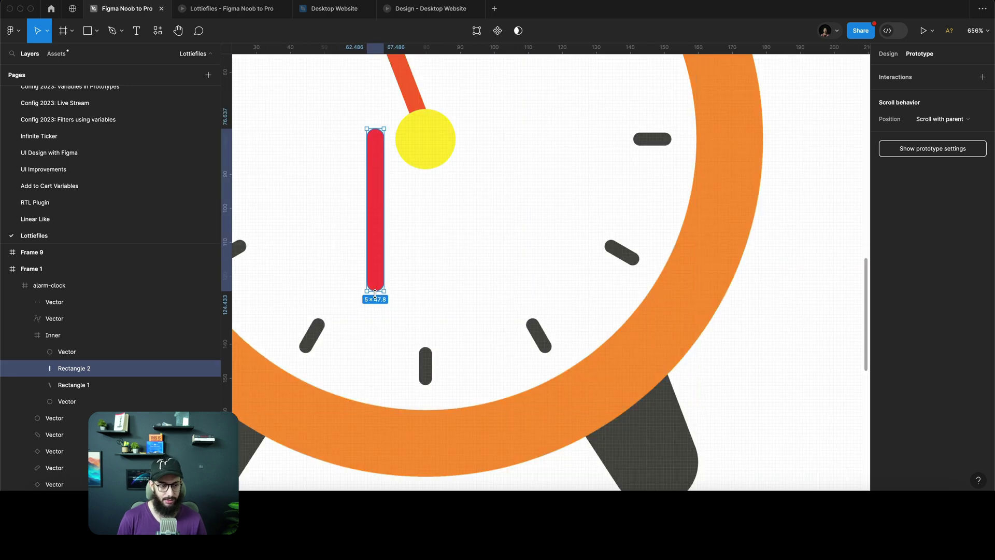
{"action": "key", "text": "ctrl+alt+g"}
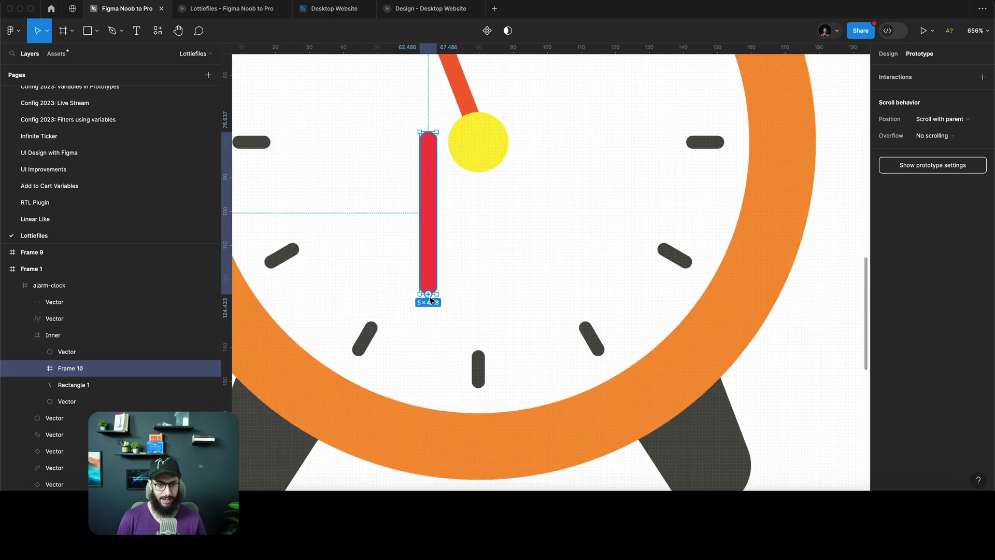
{"action": "scroll", "coordinate": [429, 298], "scroll_direction": "down", "scroll_amount": 5}
{"action": "key", "text": "shift+e"}
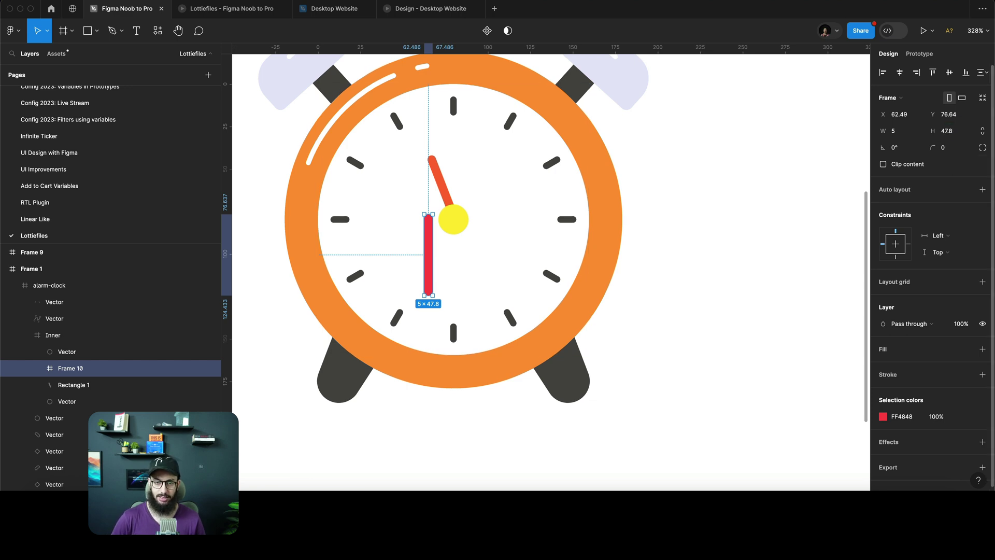
{"action": "key", "text": "ctrl+z"}
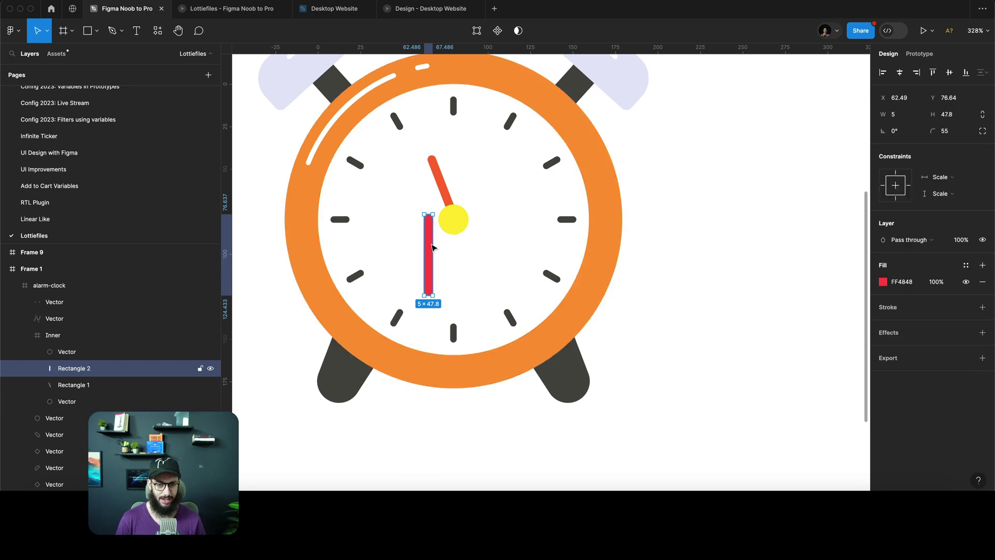
Set the height of the red minute hand in Frame 1 to 48.
{"action": "left_click", "coordinate": [959, 118]}
{"action": "type", "text": "4"}
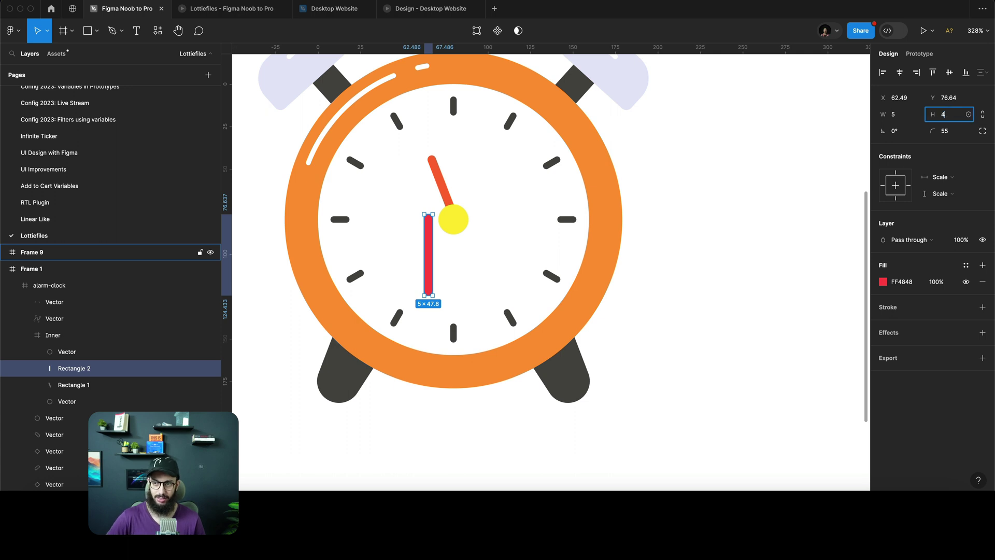
{"action": "key", "text": "Return"}
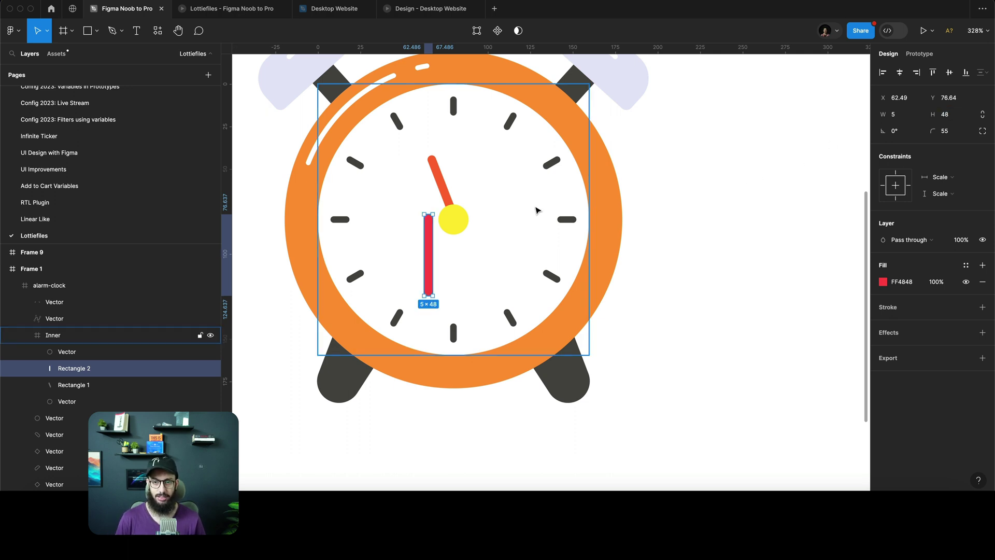
Wrap the red minute hand in its own frame and extend that frame downward to a height of about 90.
{"action": "scroll", "coordinate": [536, 210], "scroll_direction": "up", "scroll_amount": 2}
{"action": "scroll", "coordinate": [536, 211], "scroll_direction": "right", "scroll_amount": 2}
{"action": "key", "text": "ctrl+alt+g"}
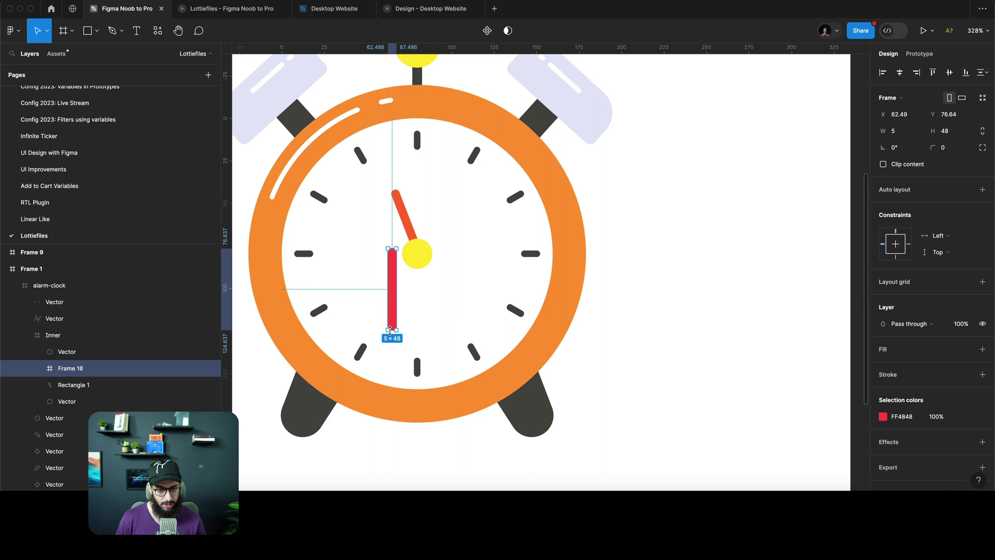
{"action": "left_click_drag", "start_coordinate": [390, 329], "coordinate": [397, 401]}
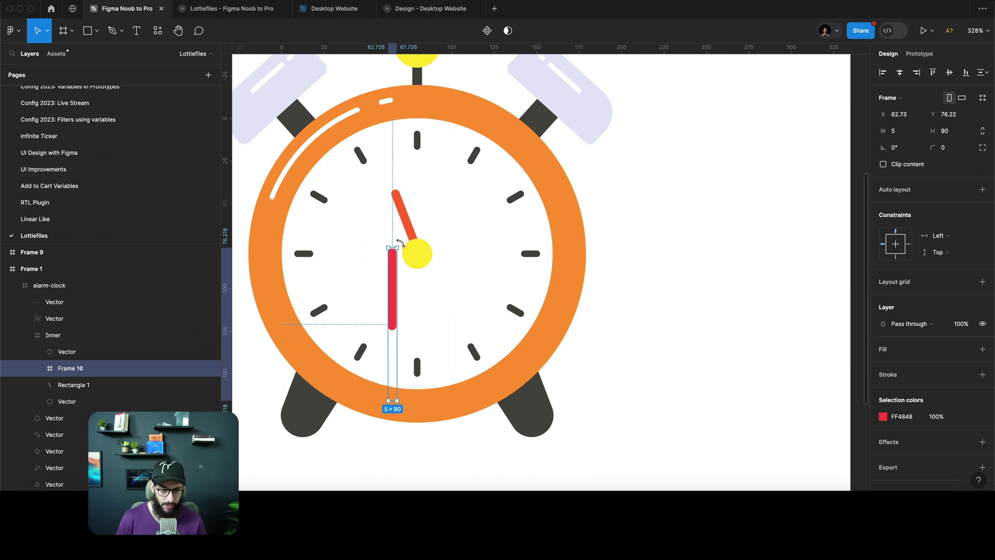
Try rotating the minute-hand frame to 60° about its centre.
{"action": "left_click_drag", "start_coordinate": [400, 242], "coordinate": [341, 285]}
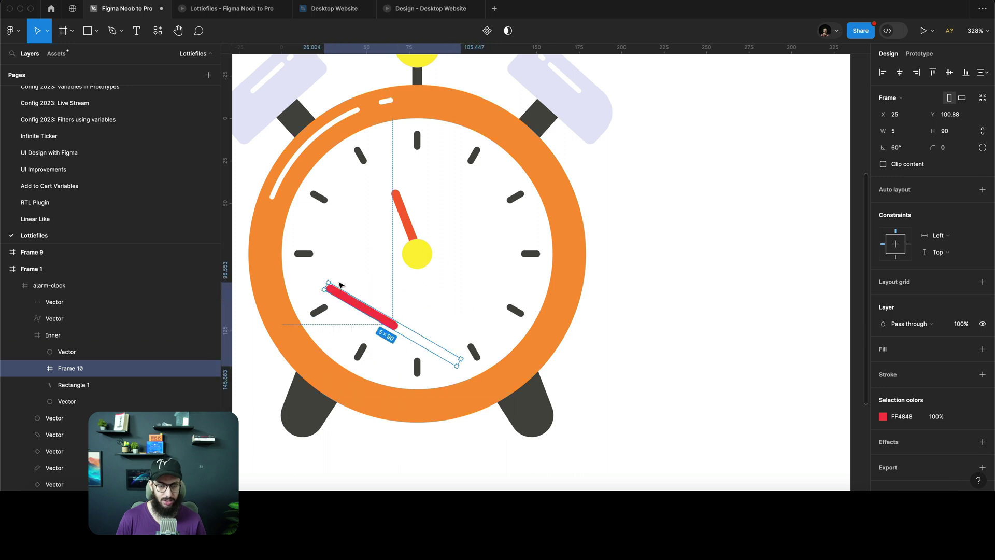
{"action": "key", "text": "super+z"}
{"action": "key", "text": "z"}
Align the red rectangle inside its frame at X 0, Y -1 and set its height to 50.
{"action": "double_click", "coordinate": [383, 271]}
{"action": "double_click", "coordinate": [421, 253]}
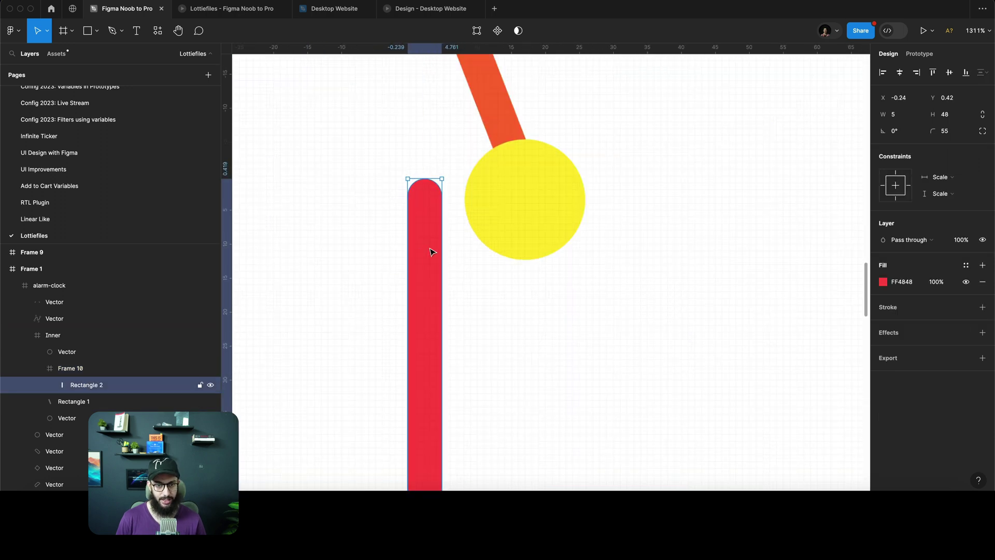
{"action": "left_click_drag", "start_coordinate": [445, 242], "coordinate": [446, 241]}
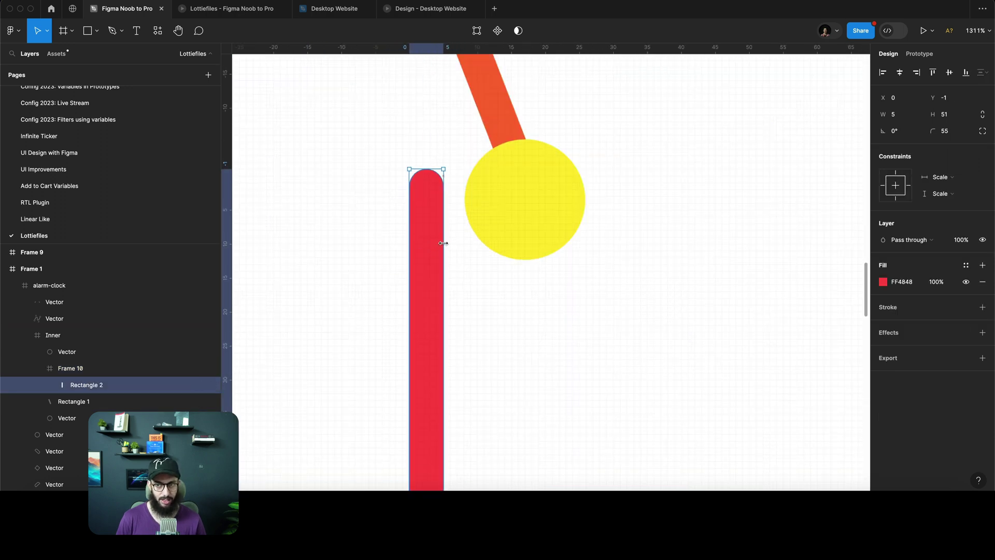
{"action": "scroll", "coordinate": [443, 243], "scroll_direction": "down", "scroll_amount": 5}
{"action": "left_click", "coordinate": [951, 114]}
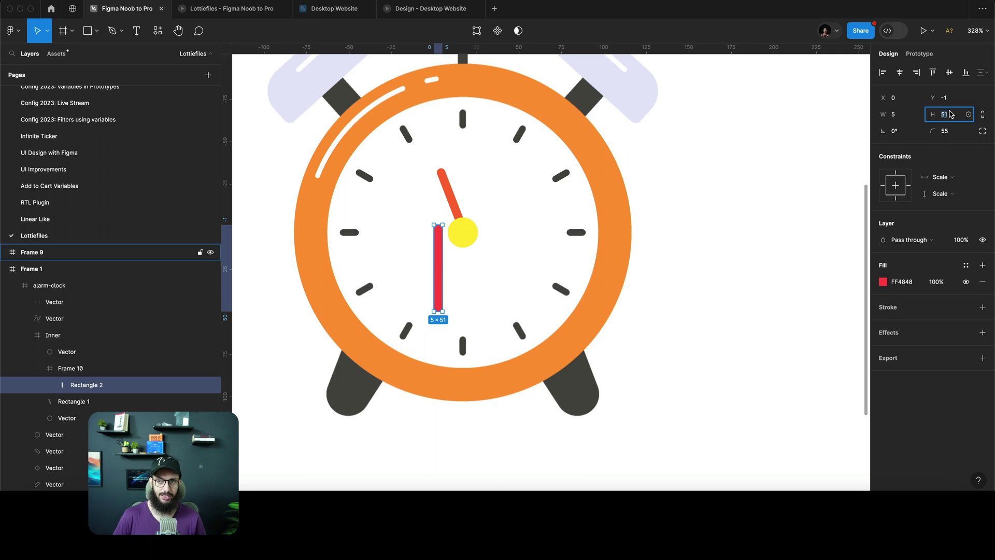
{"action": "type", "text": "50"}
{"action": "key", "text": "Return"}
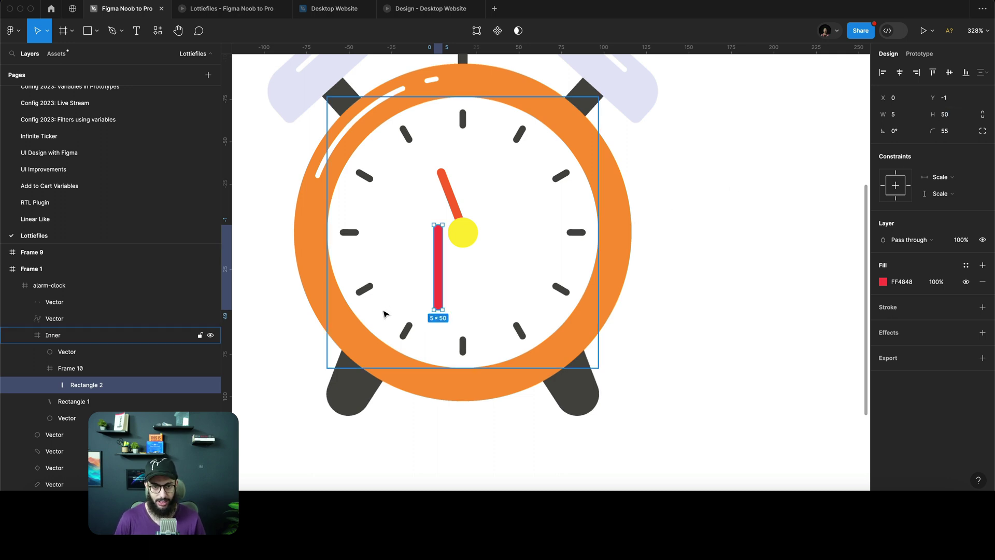
Set the minute-hand frame's height to 100 and move it to the empty area beside the clock, at about X 418, Y 223.
{"action": "left_click", "coordinate": [434, 325]}
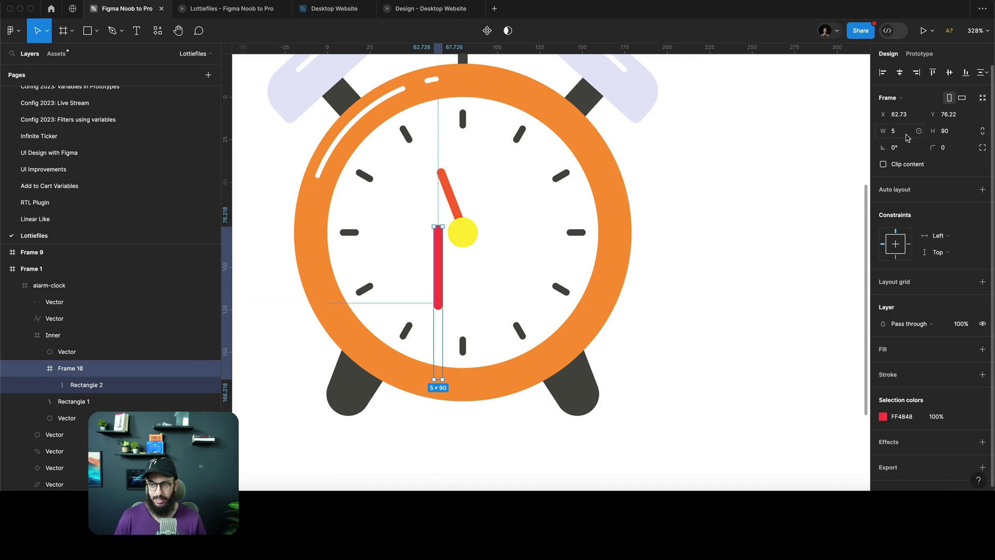
{"action": "left_click", "coordinate": [945, 133]}
{"action": "key", "text": "Return"}
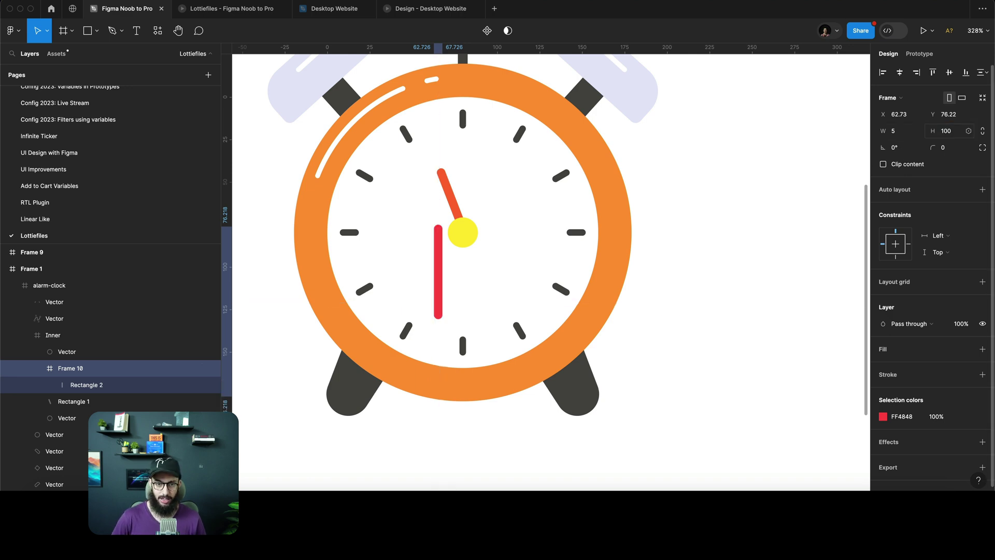
{"action": "left_click_drag", "start_coordinate": [438, 299], "coordinate": [748, 236]}
Set the height of the red rectangle inside the moved frame to 50, half the frame's height.
{"action": "left_click", "coordinate": [761, 245]}
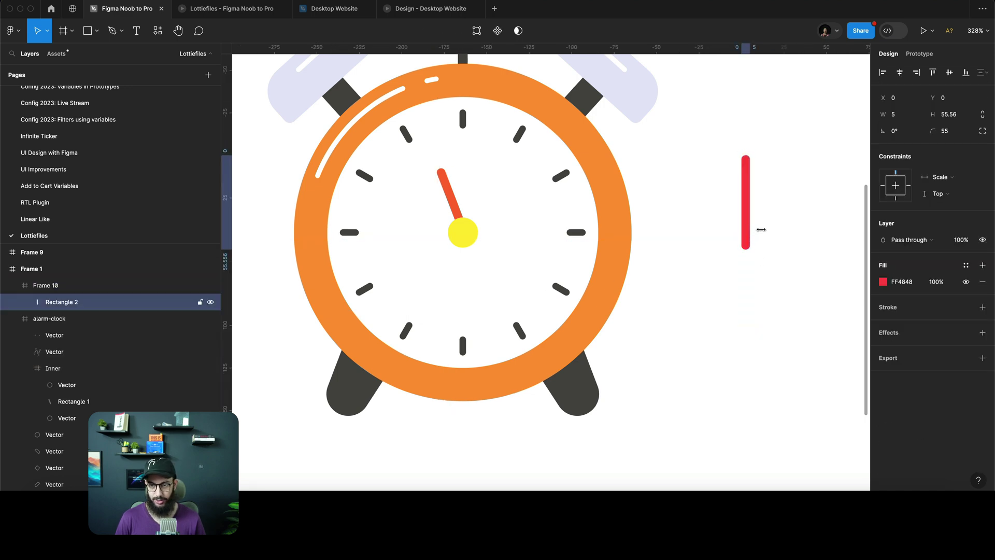
{"action": "left_click", "coordinate": [775, 233]}
{"action": "left_click", "coordinate": [746, 267]}
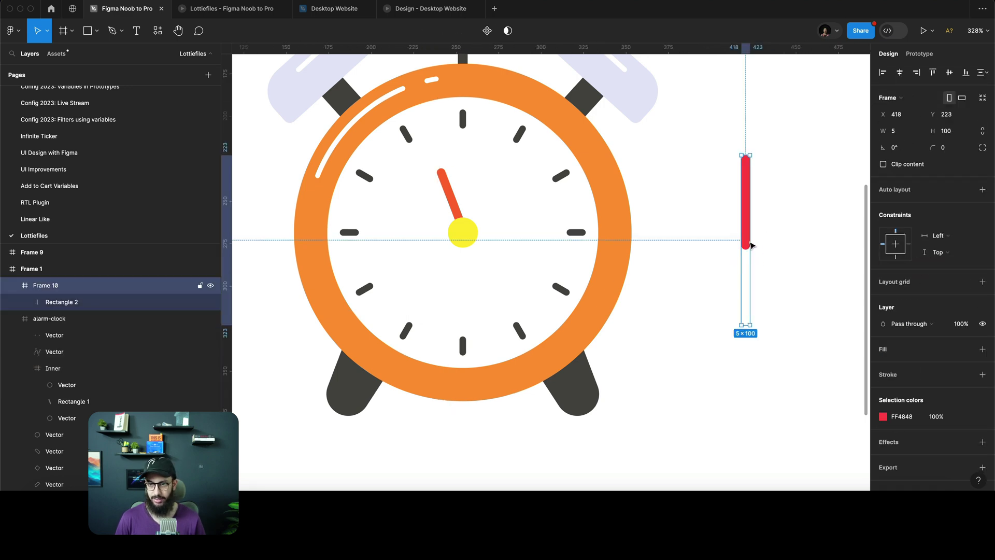
{"action": "left_click", "coordinate": [752, 245]}
{"action": "left_click", "coordinate": [746, 241]}
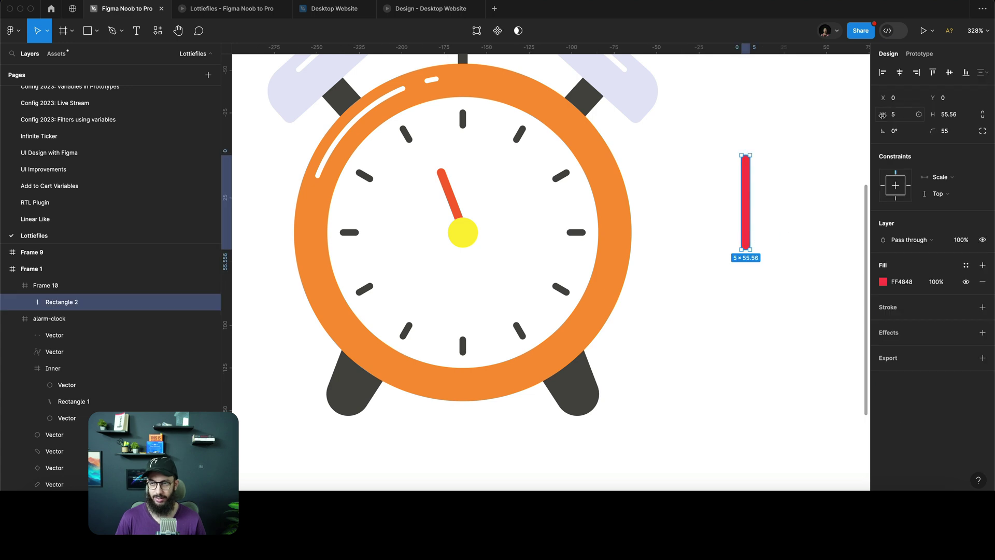
{"action": "left_click", "coordinate": [967, 115]}
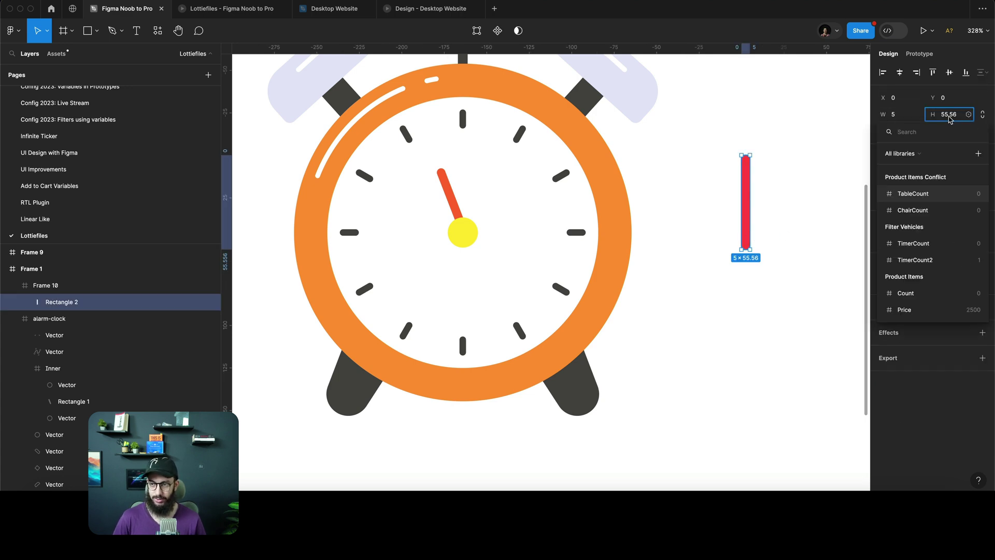
{"action": "left_click", "coordinate": [949, 118]}
{"action": "key", "text": "5"}
{"action": "key", "text": "super+z"}
{"action": "left_click", "coordinate": [949, 118]}
{"action": "type", "text": "5"}
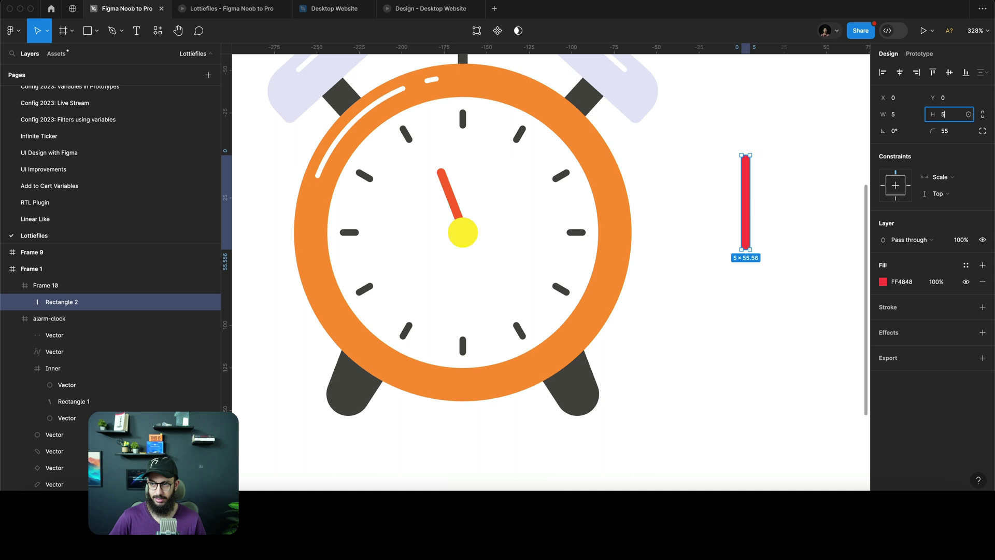
{"action": "type", "text": "0"}
{"action": "key", "text": "Return"}
Duplicate the minute-hand frame 10 px beside the original, at X 433, Y 223.
{"action": "left_click", "coordinate": [808, 169]}
{"action": "left_click", "coordinate": [746, 162]}
{"action": "left_click_drag", "start_coordinate": [670, 183], "coordinate": [525, 208]}
{"action": "left_click_drag", "start_coordinate": [604, 199], "coordinate": [629, 200]}
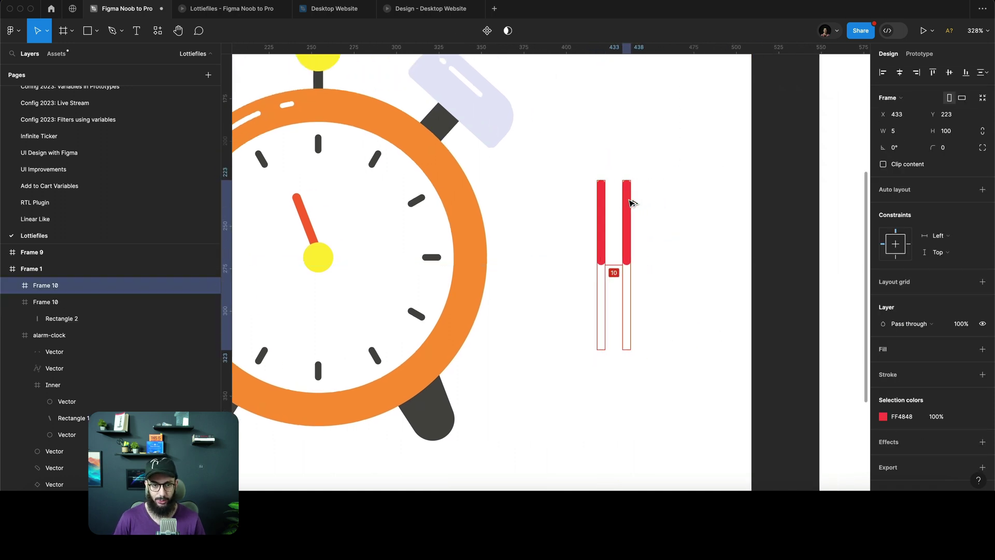
Fill the rectangle in the duplicated hand frame with FF6C33 at 100% opacity, matching the clock's hour hand.
{"action": "left_click", "coordinate": [305, 220], "text": "super"}
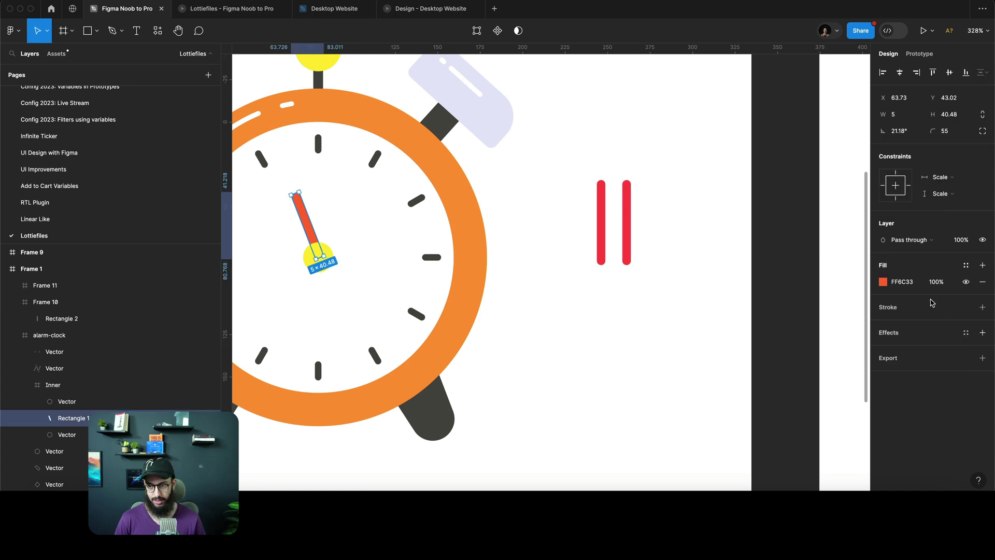
{"action": "left_click", "coordinate": [907, 284]}
{"action": "left_click", "coordinate": [613, 248]}
{"action": "left_click", "coordinate": [626, 244], "text": "super"}
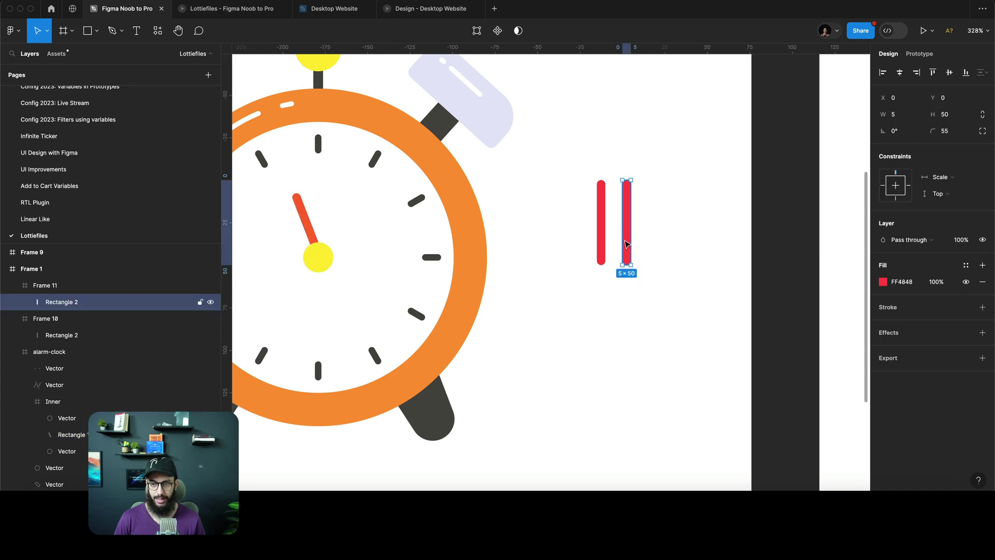
{"action": "left_click", "coordinate": [956, 119]}
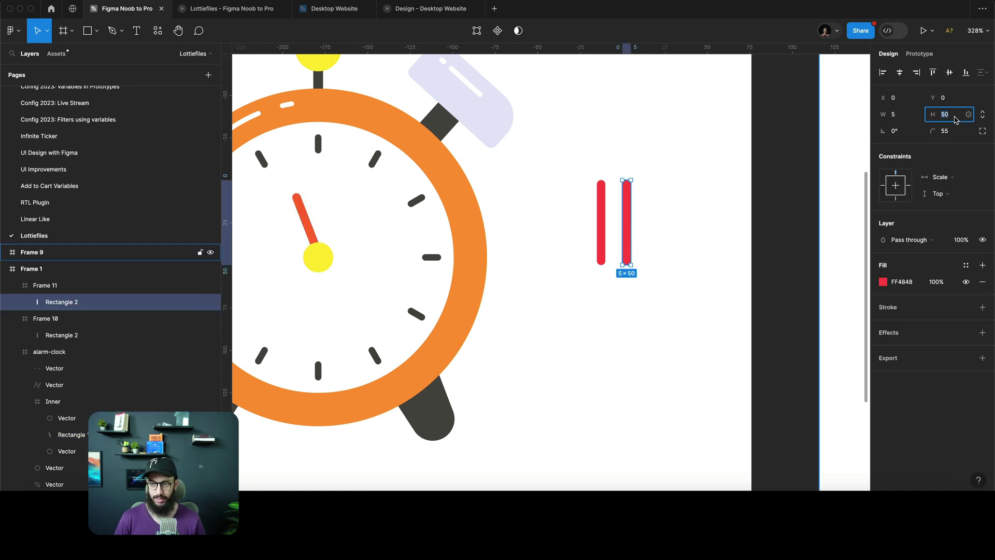
{"action": "key", "text": "Escape"}
{"action": "left_click", "coordinate": [904, 280]}
{"action": "type", "text": "FF48FF6C"}
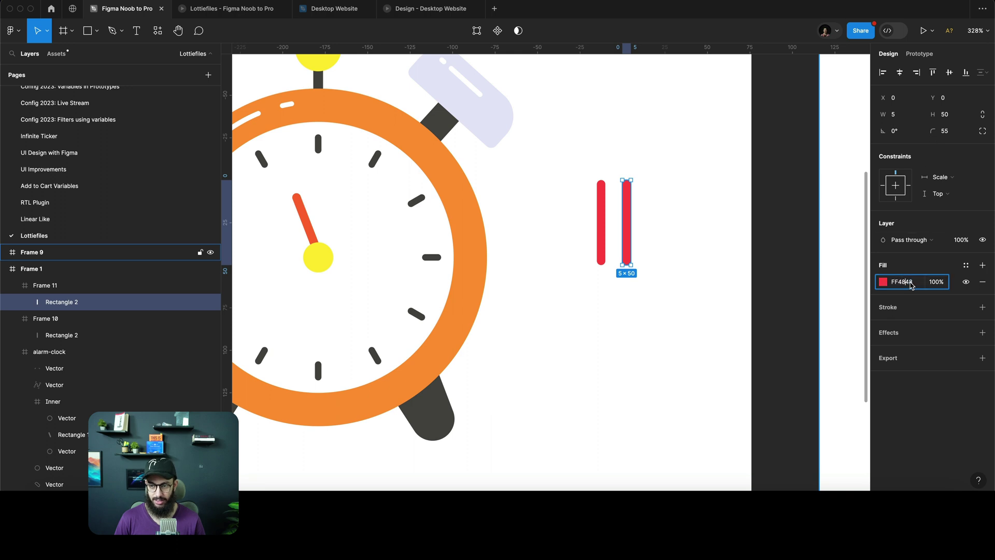
{"action": "key", "text": "Tab"}
{"action": "left_click", "coordinate": [904, 281]}
{"action": "type", "text": "FF6C33"}
{"action": "key", "text": "Tab"}
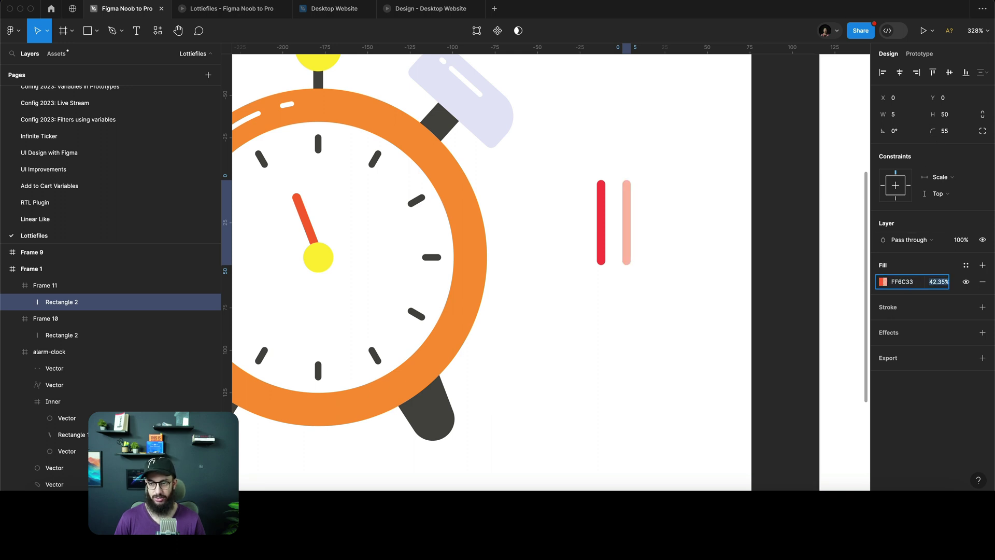
{"action": "type", "text": "100"}
{"action": "key", "text": "Return"}
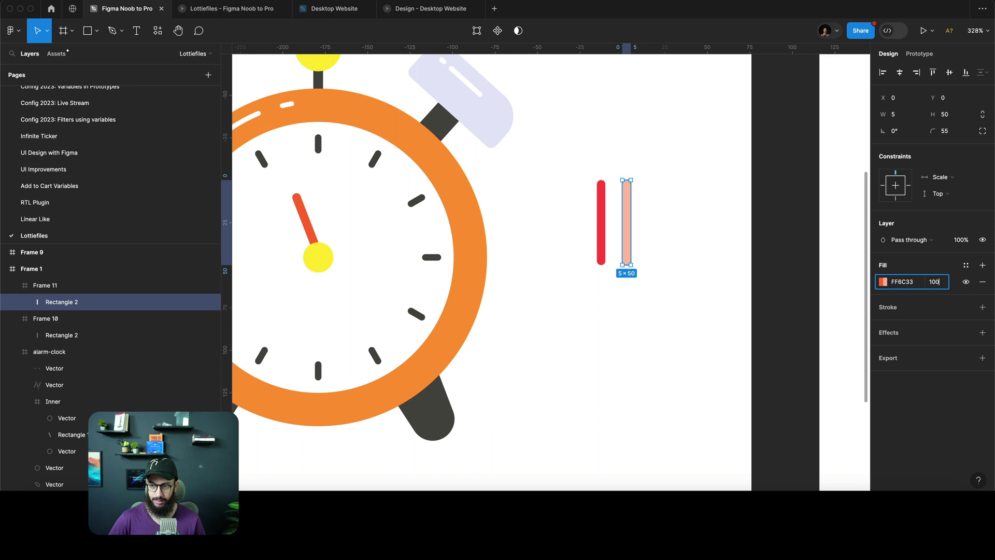
Set the orange rectangle's height to 25 and shorten its surrounding frame to 50.
{"action": "left_click", "coordinate": [952, 115]}
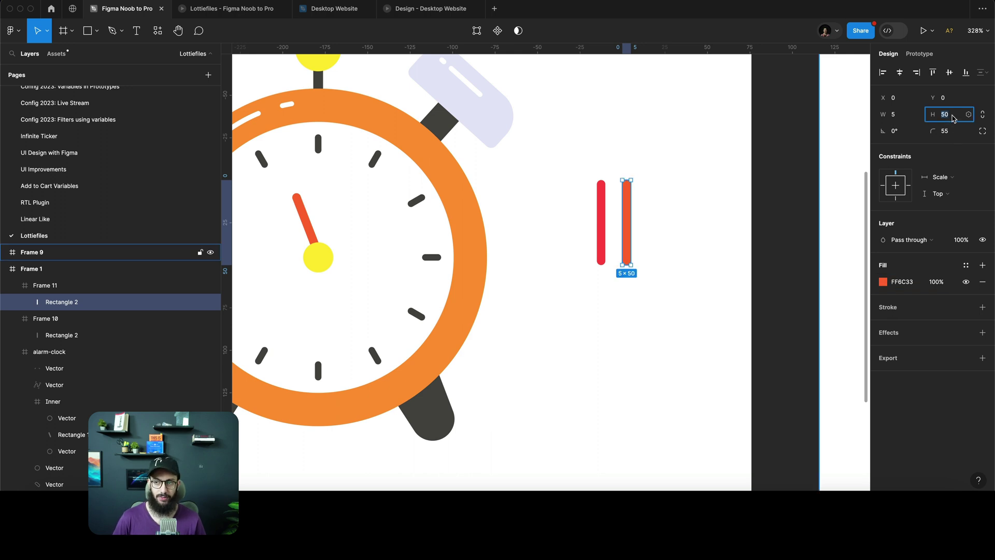
{"action": "type", "text": "25"}
{"action": "key", "text": "Return"}
{"action": "left_click", "coordinate": [629, 241]}
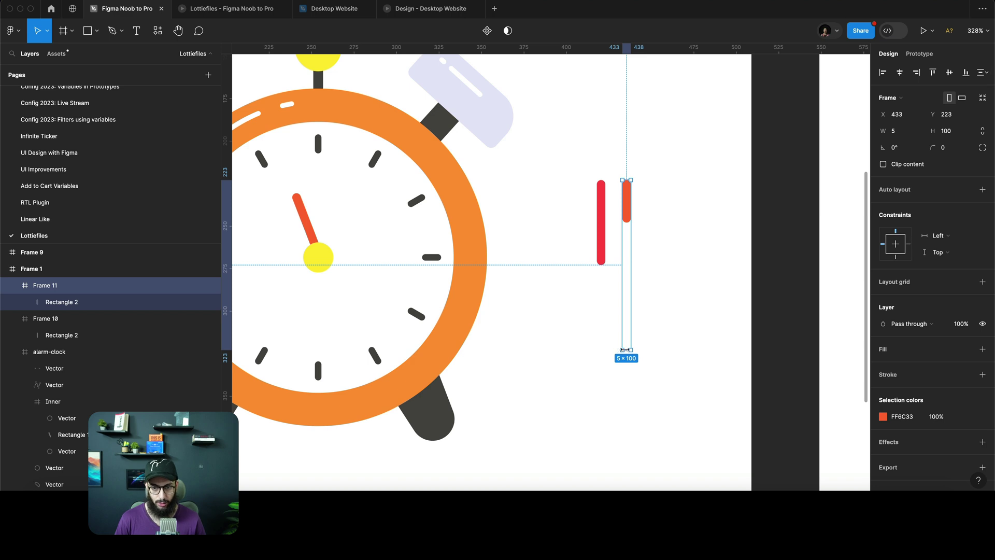
{"action": "left_click_drag", "start_coordinate": [624, 350], "coordinate": [627, 265]}
{"action": "left_click", "coordinate": [665, 257]}
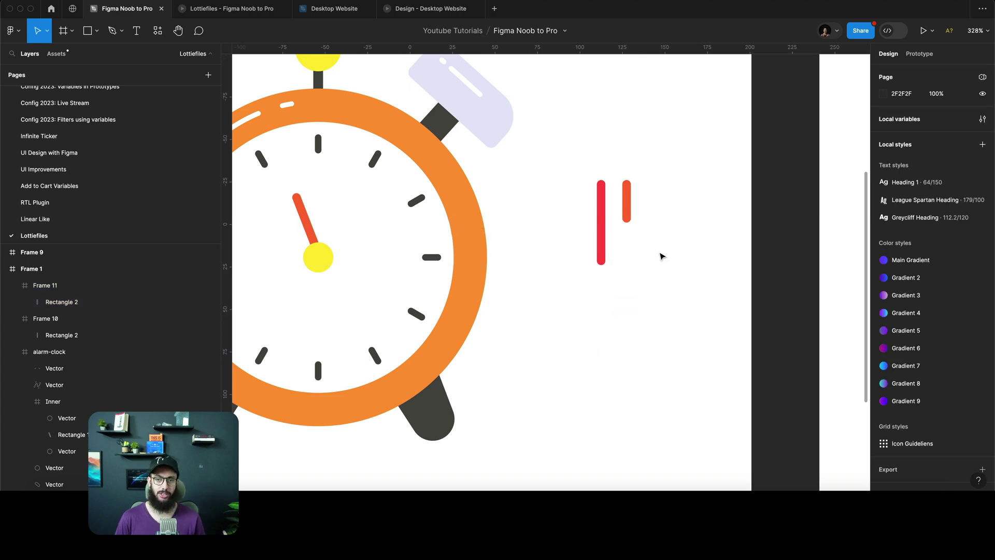
Replace the clock's old hour hand with a copy of the 5 × 50 orange hand frame inside the dial.
{"action": "left_click", "coordinate": [625, 243]}
{"action": "scroll", "coordinate": [647, 299], "scroll_direction": "left", "scroll_amount": 2}
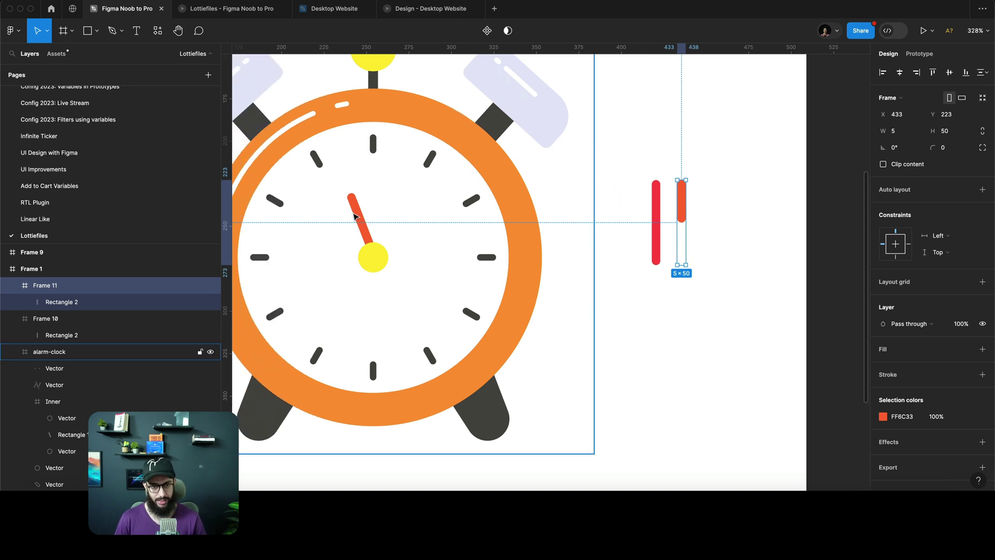
{"action": "left_click", "coordinate": [353, 217], "text": "super"}
{"action": "key", "text": "BackSpace"}
{"action": "left_click", "coordinate": [682, 213]}
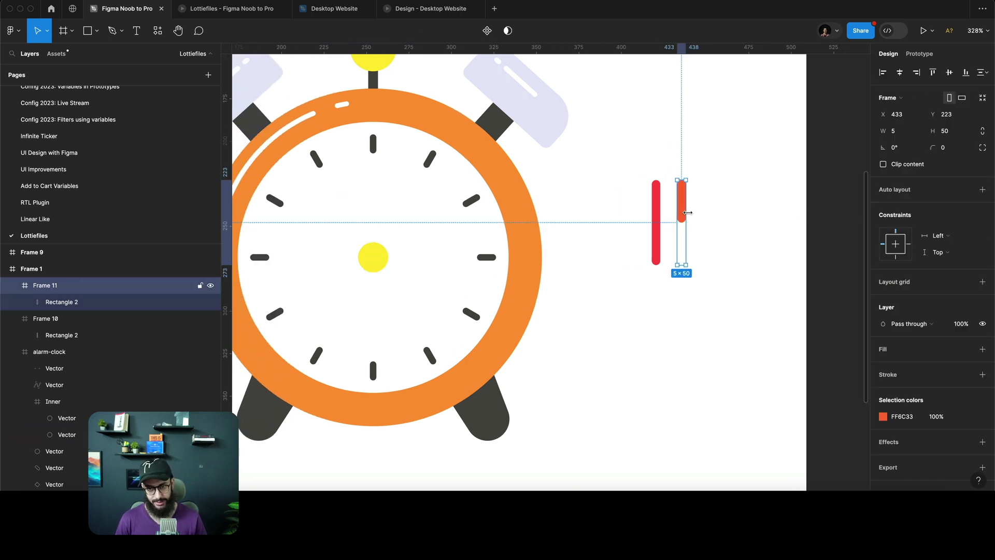
{"action": "left_click", "coordinate": [394, 224], "text": "super"}
{"action": "key", "text": "super+v"}
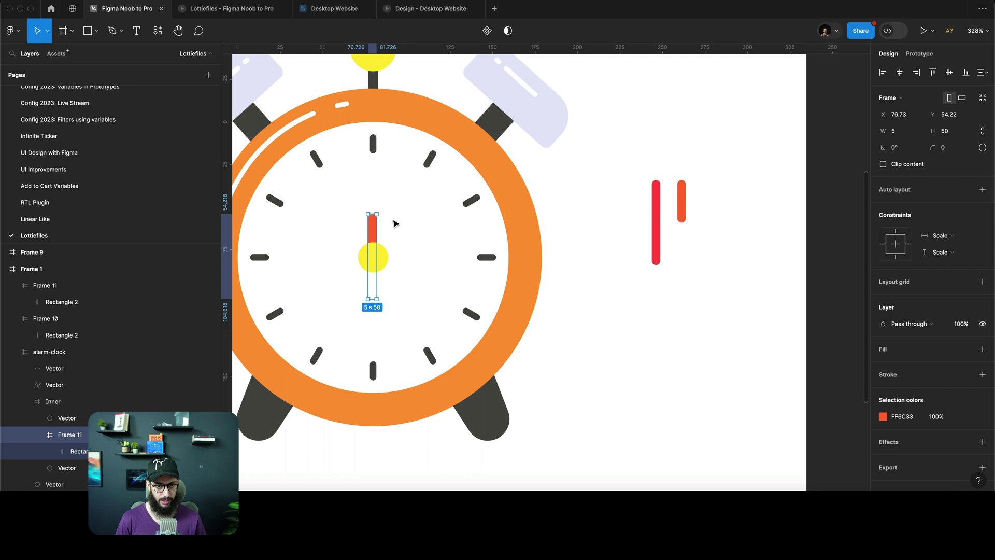
Copy the 5 × 100 red minute-hand frame from beside the clock into the centre of the dial.
{"action": "left_click", "coordinate": [660, 212]}
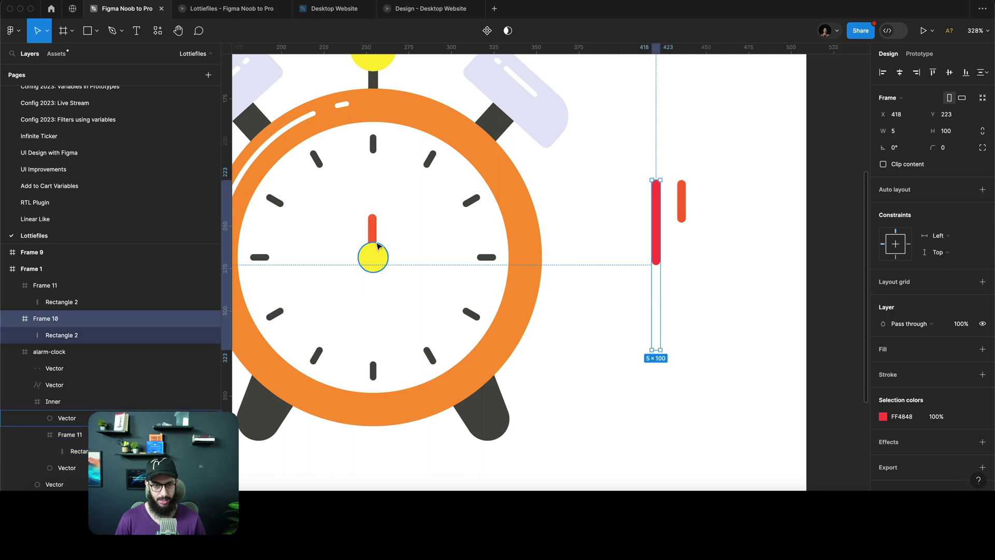
{"action": "left_click", "coordinate": [392, 236], "text": "super"}
{"action": "key", "text": "super+v"}
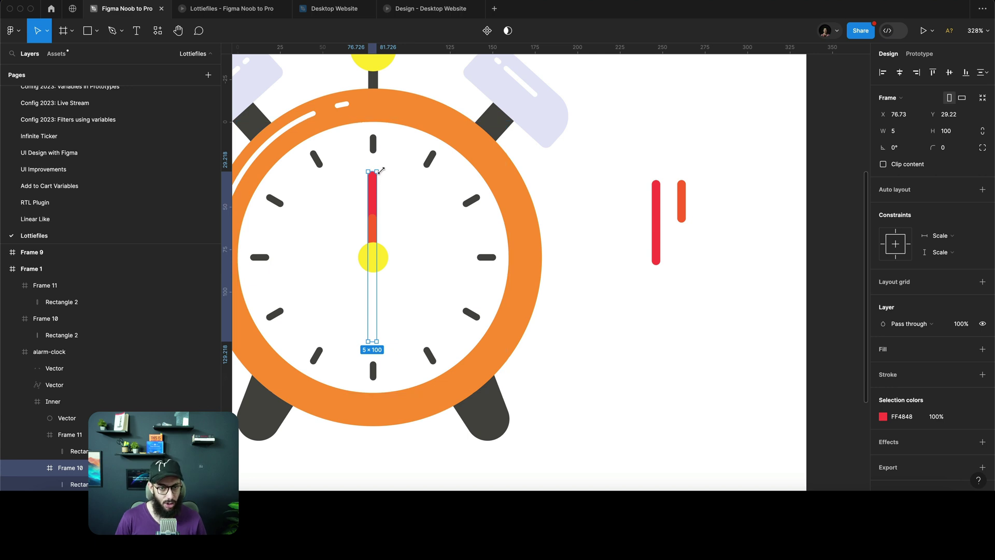
Rotate the minute hand in the dial to 150° and the hour hand to 15°.
{"action": "left_click_drag", "start_coordinate": [370, 163], "coordinate": [320, 319]}
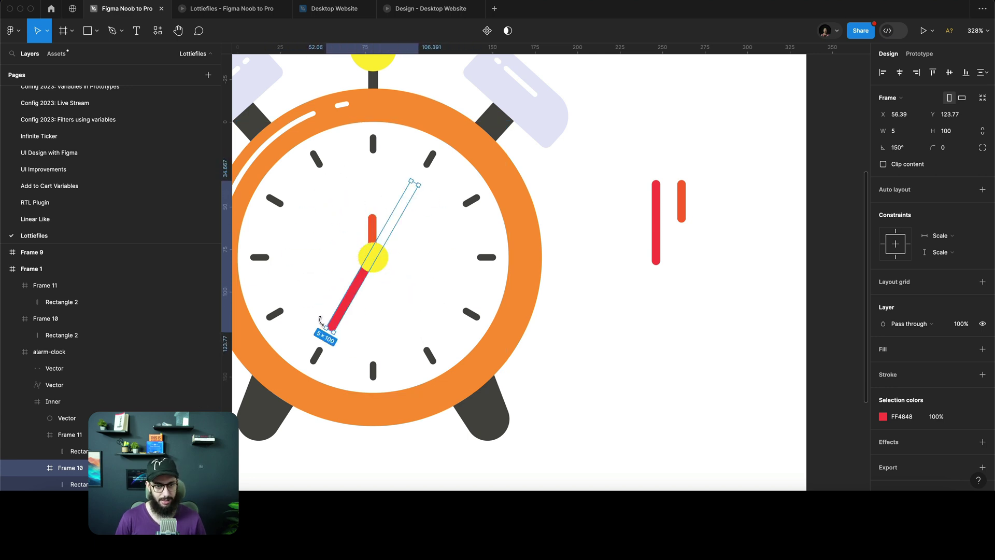
{"action": "left_click", "coordinate": [372, 230]}
{"action": "left_click_drag", "start_coordinate": [378, 209], "coordinate": [369, 196]}
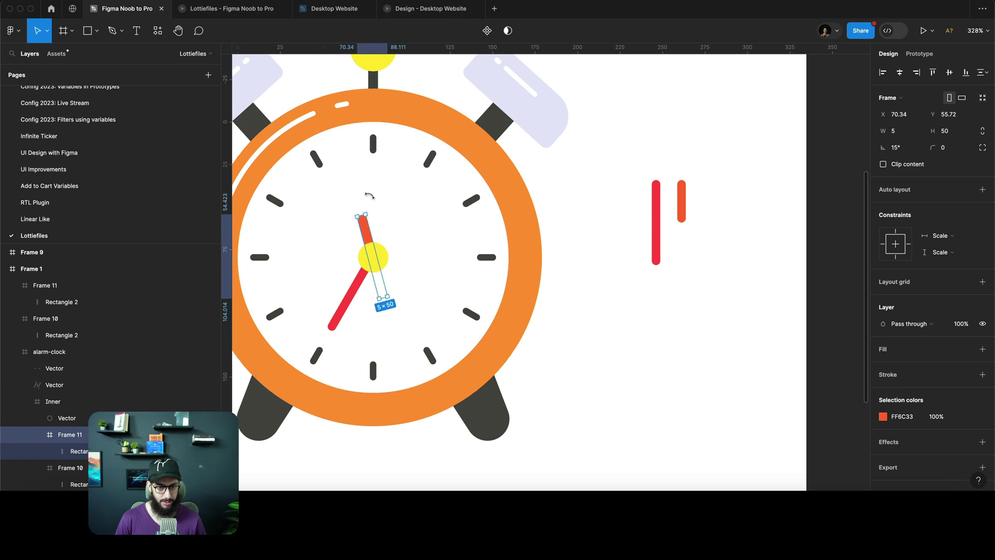
{"action": "left_click", "coordinate": [615, 244]}
Set the orange hour-hand frame beside the clock to 60 high and its rectangle to 30 high.
{"action": "scroll", "coordinate": [615, 244], "scroll_direction": "down", "scroll_amount": 5}
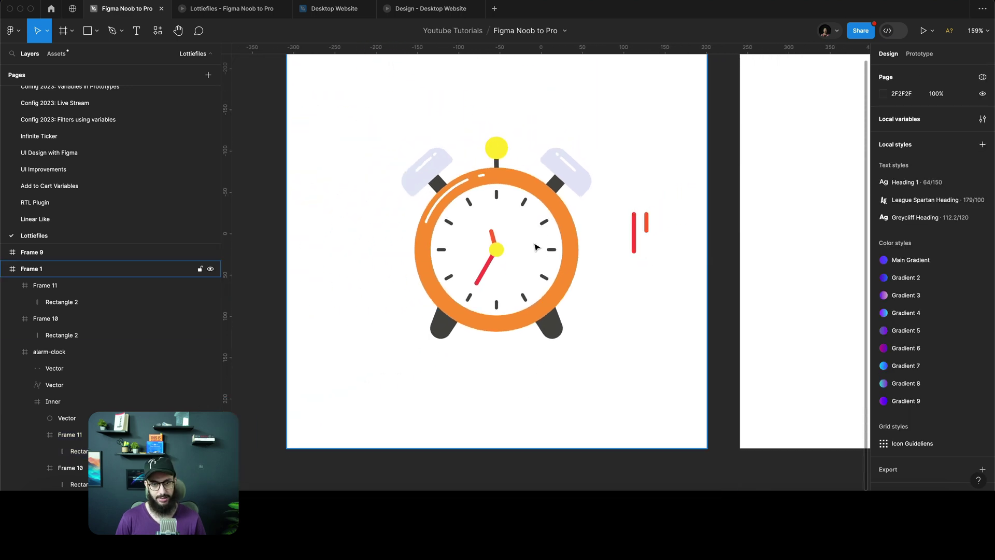
{"action": "scroll", "coordinate": [502, 238], "scroll_direction": "up", "scroll_amount": 6}
{"action": "double_click", "coordinate": [463, 226]}
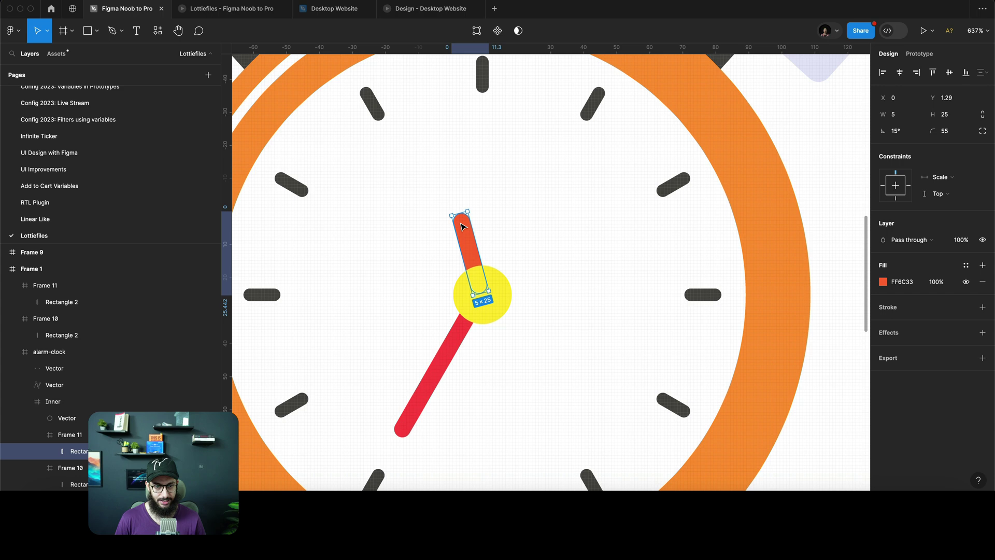
{"action": "left_click", "coordinate": [544, 244]}
{"action": "scroll", "coordinate": [544, 244], "scroll_direction": "down", "scroll_amount": 4}
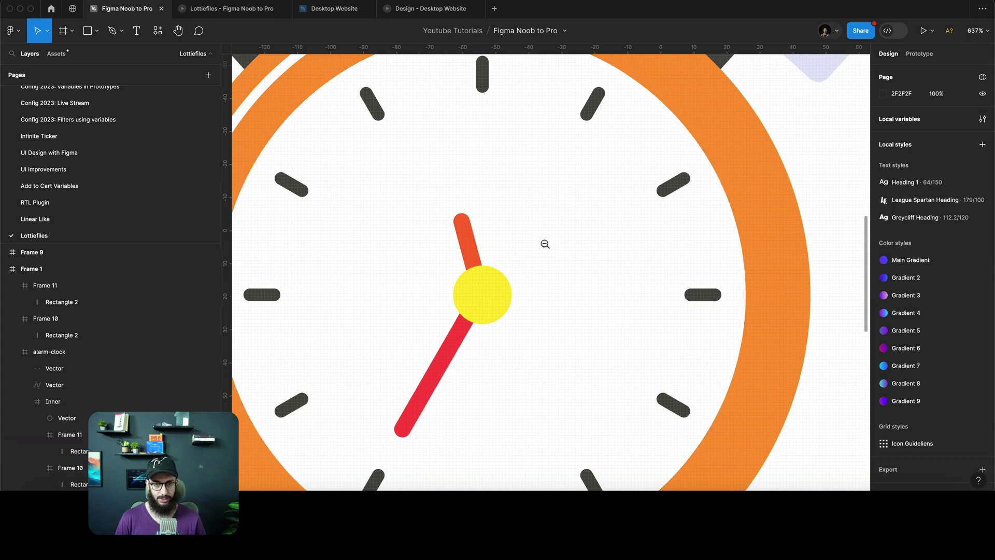
{"action": "left_click", "coordinate": [648, 230]}
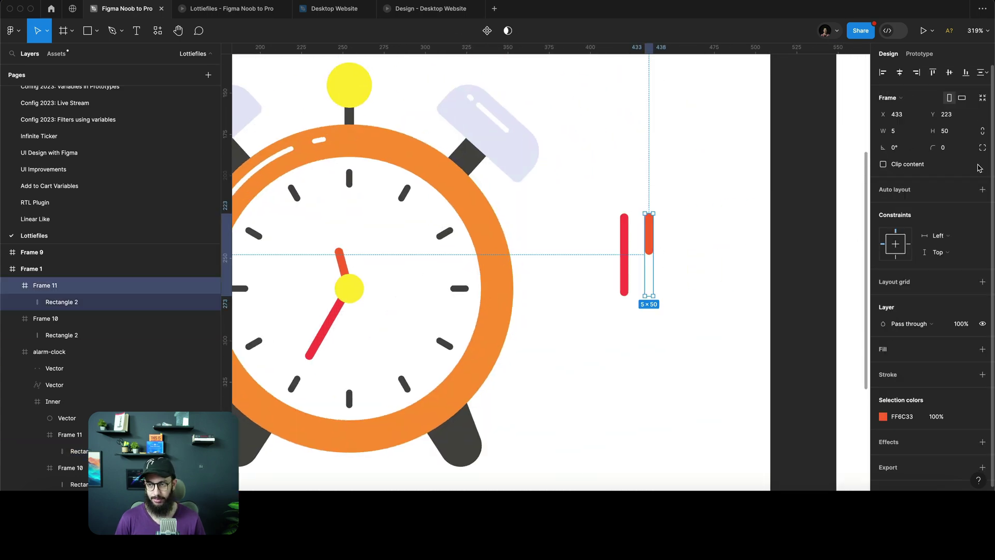
{"action": "left_click", "coordinate": [958, 136]}
{"action": "type", "text": "60"}
{"action": "key", "text": "Return"}
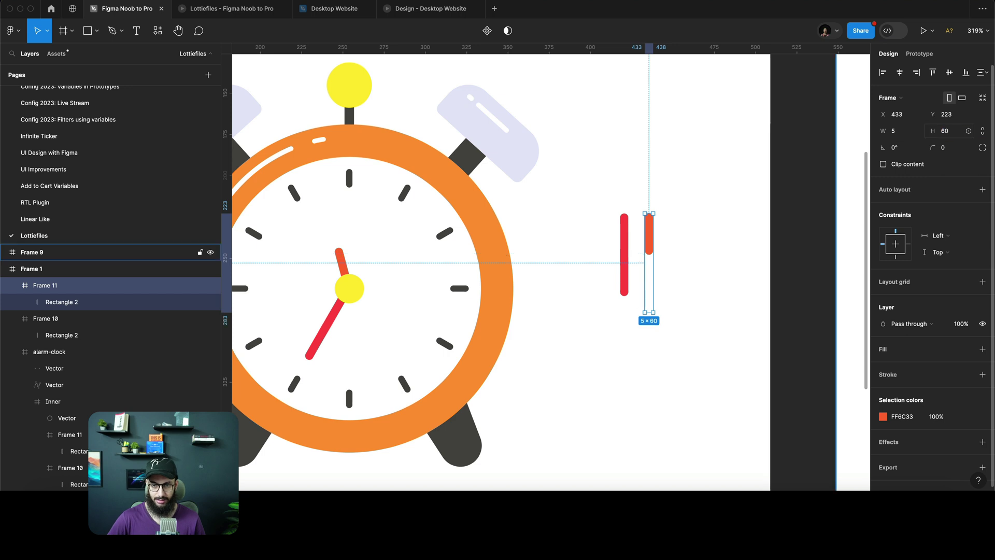
{"action": "double_click", "coordinate": [649, 253]}
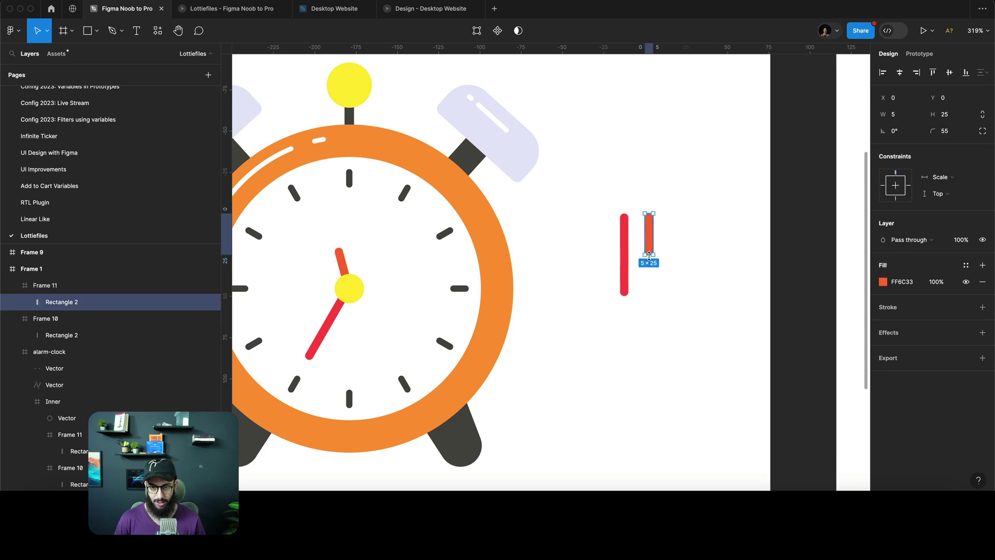
{"action": "left_click_drag", "start_coordinate": [648, 260], "coordinate": [648, 263]}
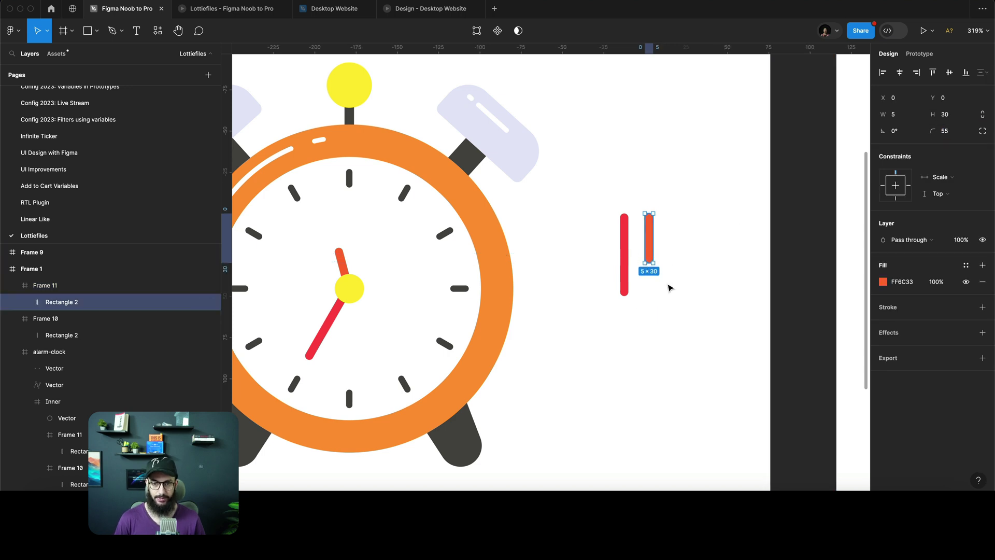
{"action": "key", "text": "Escape"}
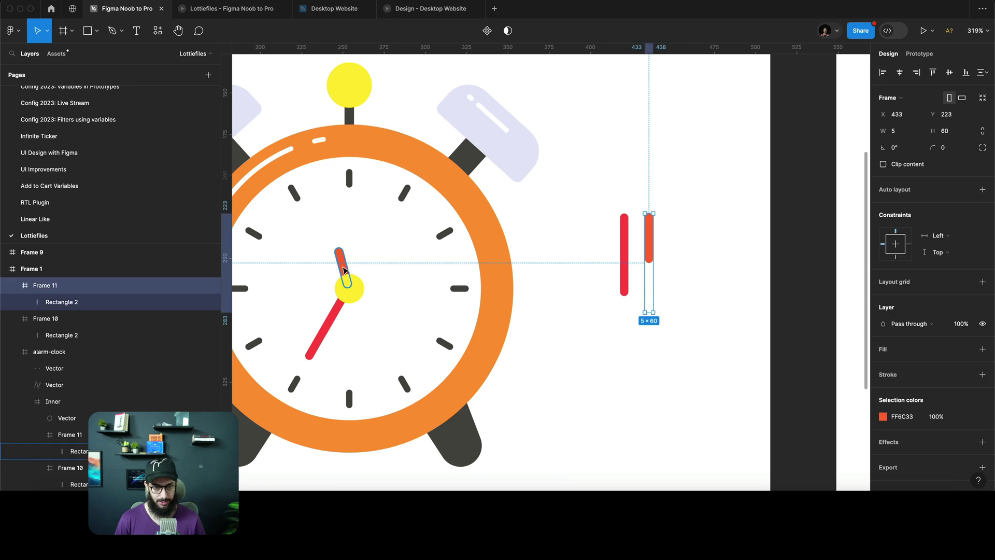
Delete the tilted, shorter hour-hand frame from the clock's dial.
{"action": "left_click", "coordinate": [344, 270]}
{"action": "key", "text": "shift+Return"}
{"action": "key", "text": "BackSpace"}
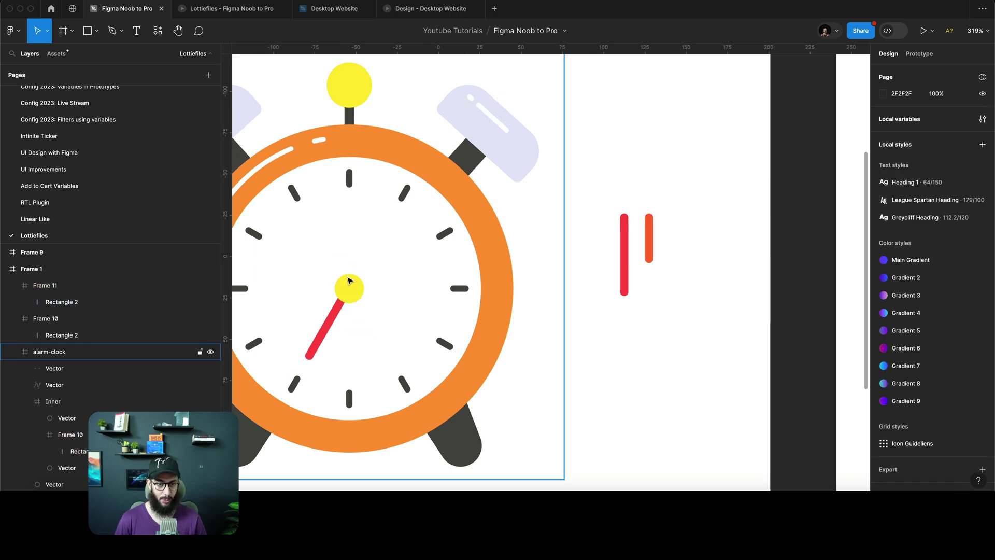
Paste the 5 × 60 hour-hand frame into the dial behind the yellow centre circle, with its horizontal constraint set to Center.
{"action": "double_click", "coordinate": [348, 278]}
{"action": "key", "text": "super+v"}
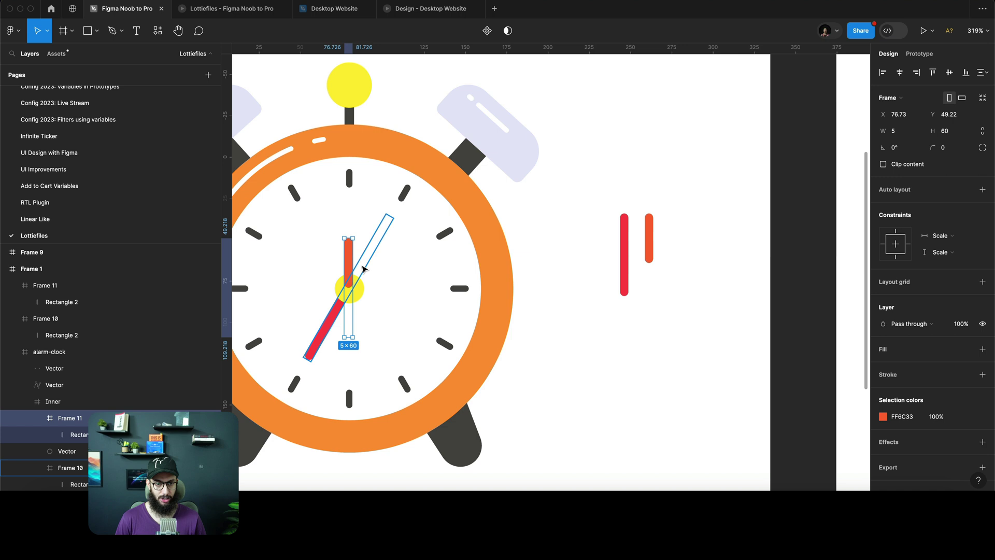
{"action": "key", "text": "super+bracketleft"}
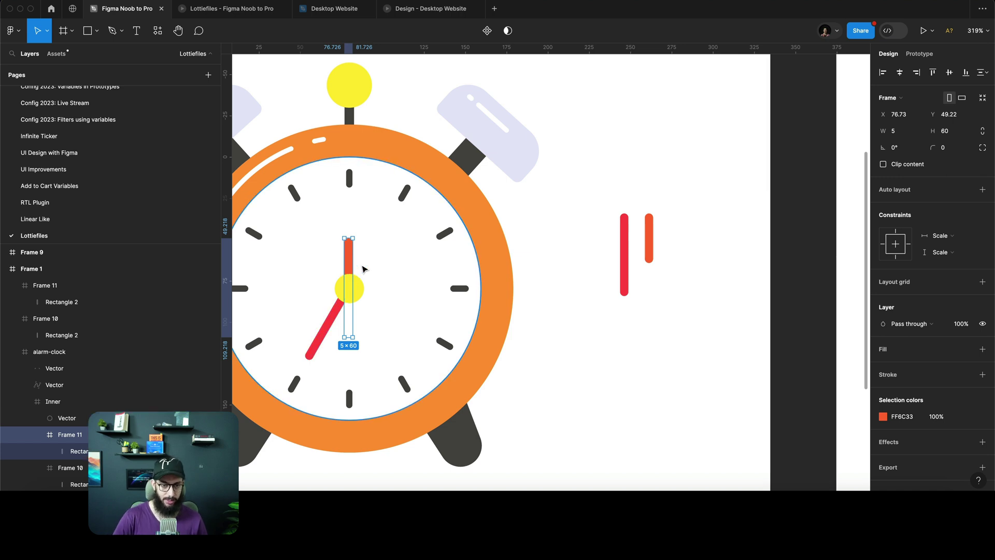
{"action": "key", "text": "alt+h"}
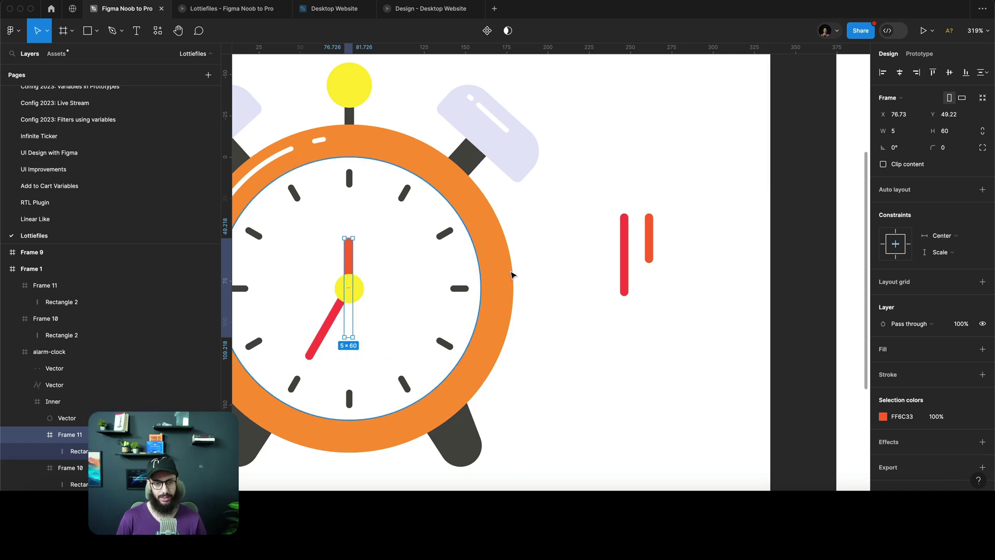
Delete the two spare hand frames beside the clock in Frame 1.
{"action": "left_click", "coordinate": [603, 278]}
{"action": "scroll", "coordinate": [609, 278], "scroll_direction": "down", "scroll_amount": 3}
{"action": "left_click", "coordinate": [615, 279]}
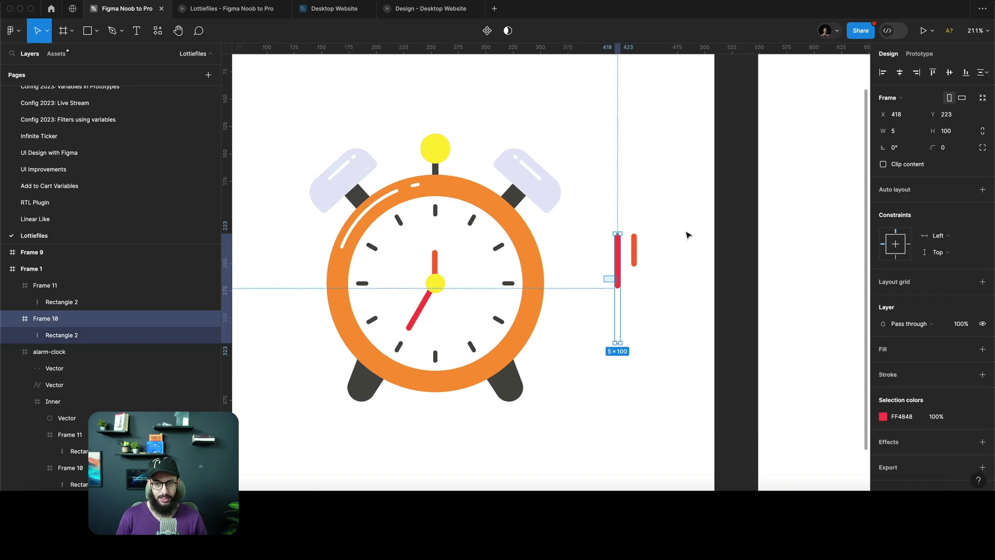
{"action": "left_click", "coordinate": [688, 235]}
{"action": "scroll", "coordinate": [679, 237], "scroll_direction": "down", "scroll_amount": 5}
Copy the whole alarm-clock frame from Frame 1 into Frame 9 at X 124, Y 124.
{"action": "left_click", "coordinate": [592, 244]}
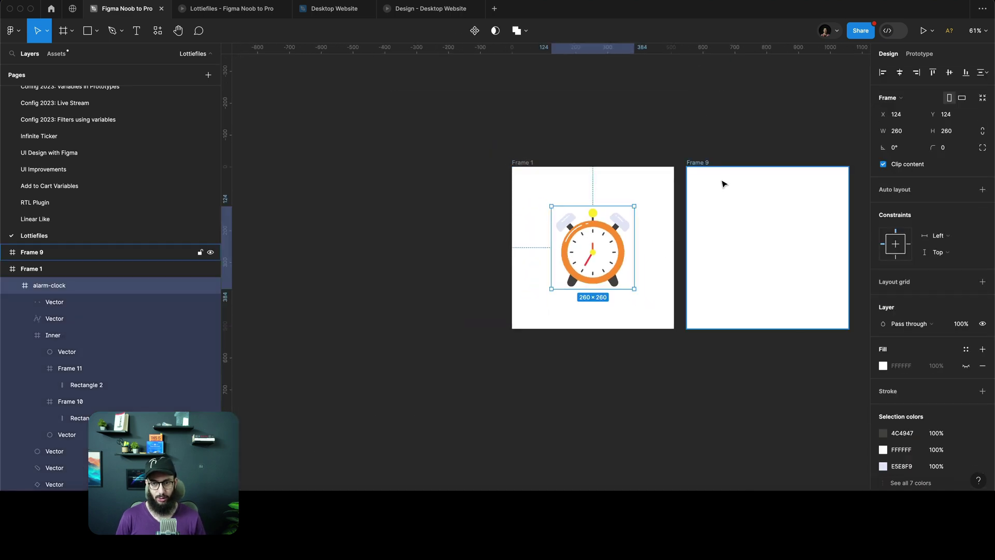
{"action": "left_click", "coordinate": [704, 164]}
{"action": "key", "text": "ctrl+v"}
{"action": "key", "text": "shift+2"}
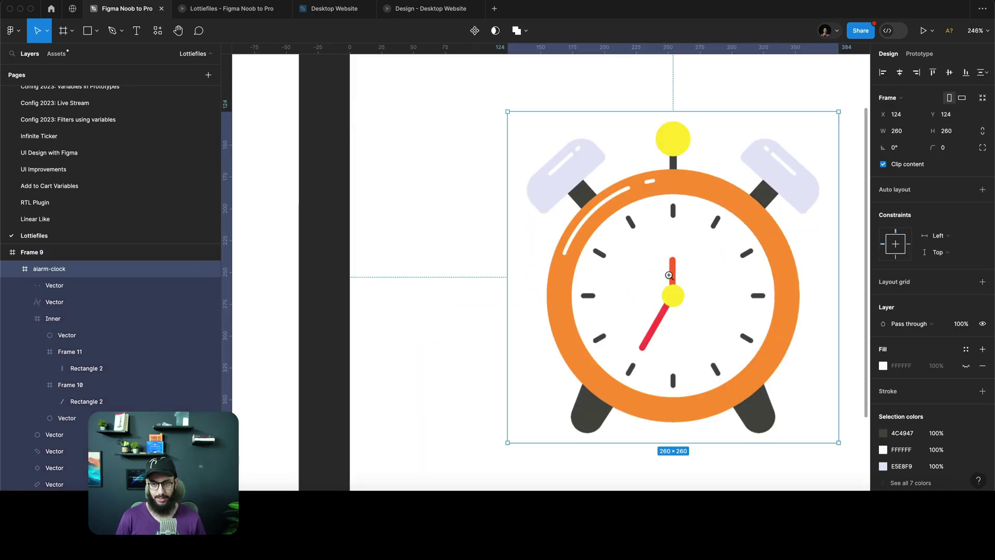
Rotate the hour-hand frame of the clock in Frame 1 to 15°.
{"action": "scroll", "coordinate": [683, 271], "scroll_direction": "left", "scroll_amount": 10}
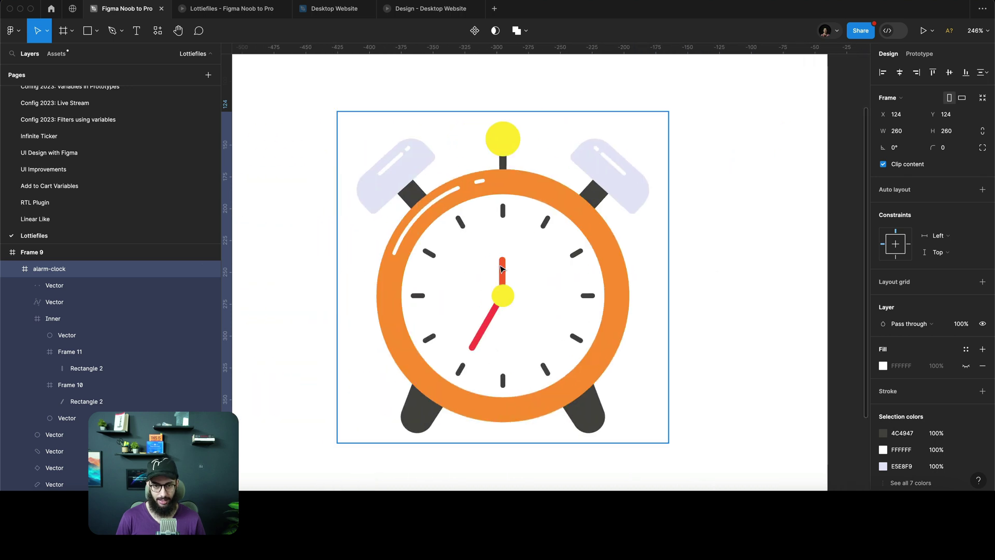
{"action": "triple_click", "coordinate": [502, 268]}
{"action": "left_click_drag", "start_coordinate": [509, 253], "coordinate": [496, 249]}
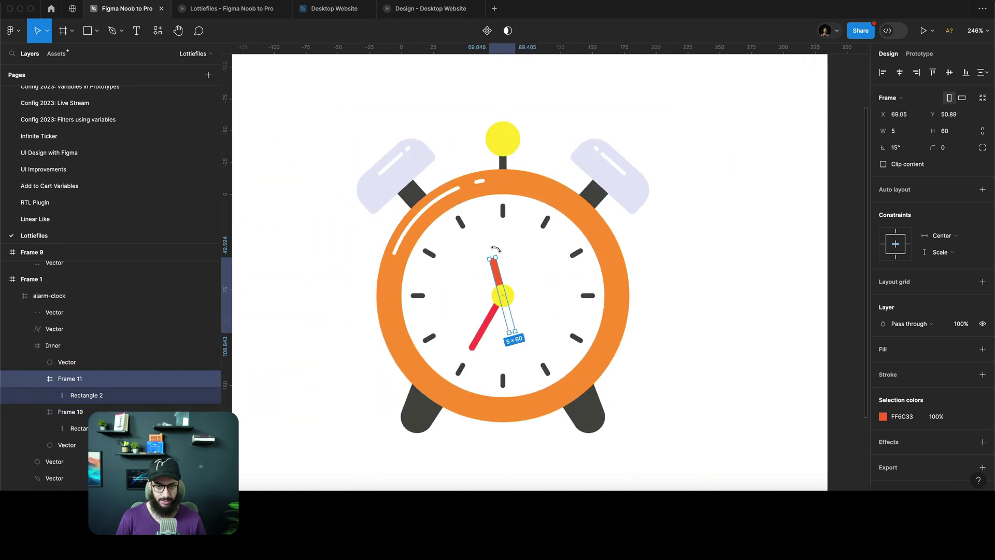
Try to rotate the red minute-hand frame of the clock in Frame 1.
{"action": "left_click", "coordinate": [537, 243], "text": "super"}
{"action": "left_click_drag", "start_coordinate": [542, 239], "coordinate": [497, 342]}
{"action": "key", "text": "super+z"}
Rotate the red minute-hand frame of the clock in Frame 9 to 0° so it points straight up.
{"action": "scroll", "coordinate": [541, 296], "scroll_direction": "right", "scroll_amount": 5}
{"action": "scroll", "coordinate": [539, 295], "scroll_direction": "right", "scroll_amount": 10}
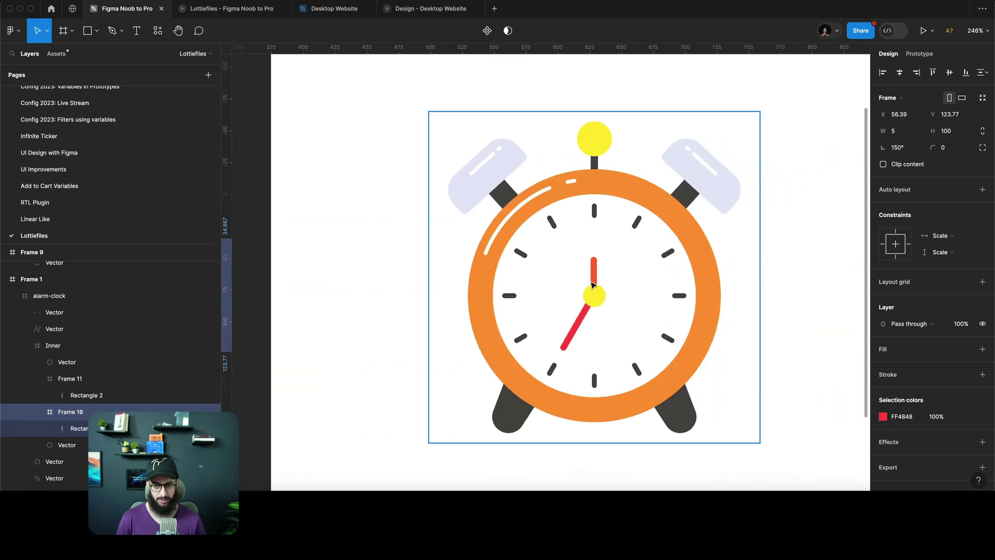
{"action": "left_click", "coordinate": [579, 320], "text": "super"}
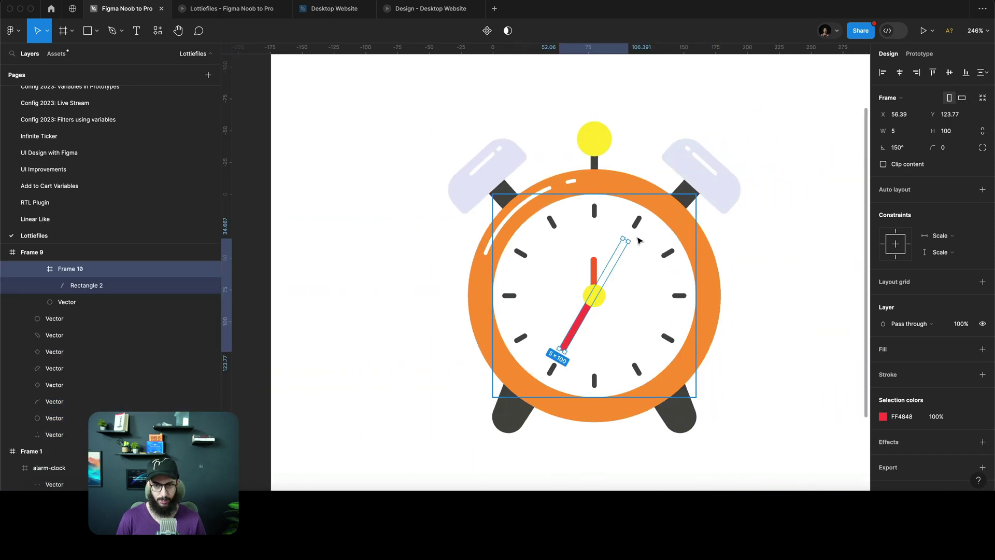
{"action": "left_click_drag", "start_coordinate": [629, 245], "coordinate": [586, 359]}
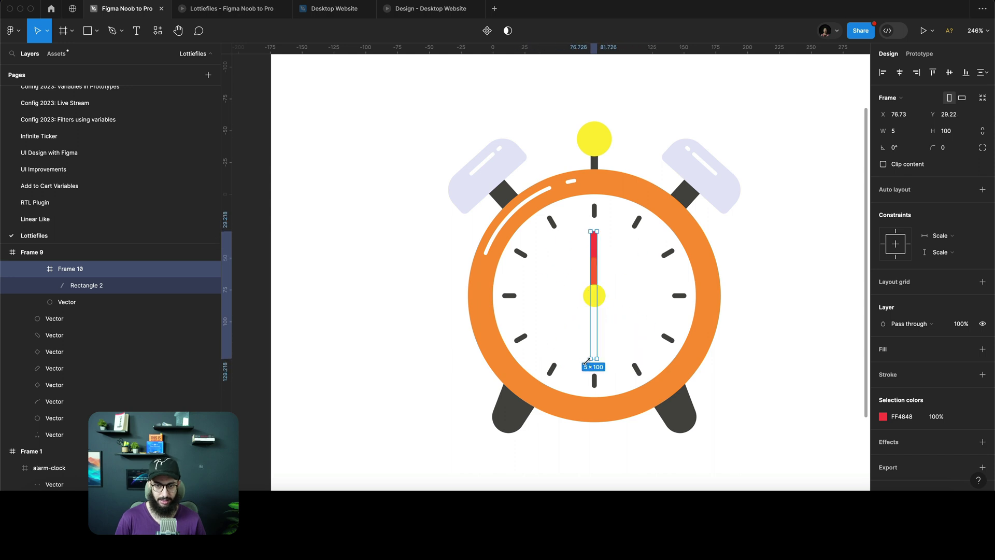
{"action": "scroll", "coordinate": [797, 278], "scroll_direction": "down", "scroll_amount": 10}
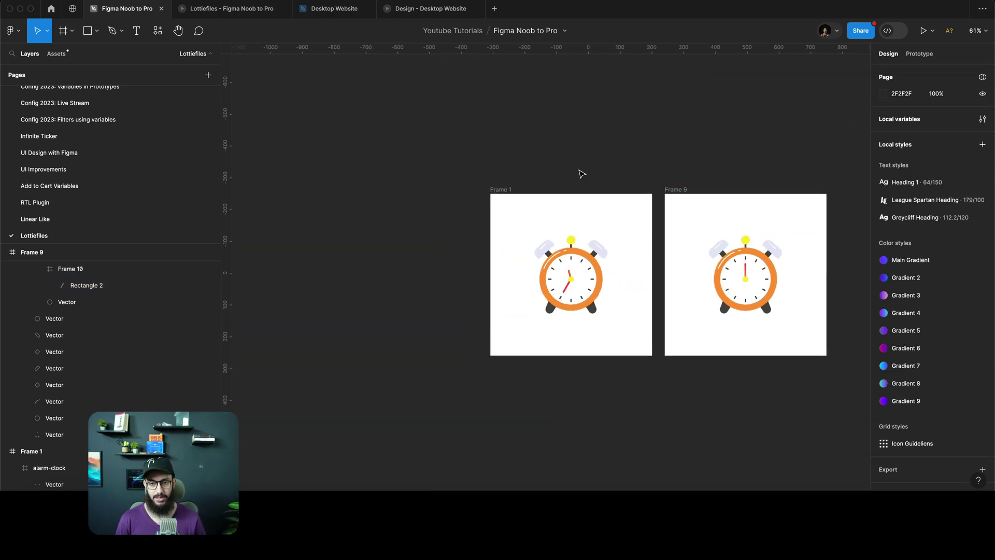
Preview the prototype flow from Frame 1 to Frame 9, restart it and play the clock-hand transition again.
{"action": "key", "text": "shift+e"}
{"action": "left_click", "coordinate": [480, 200]}
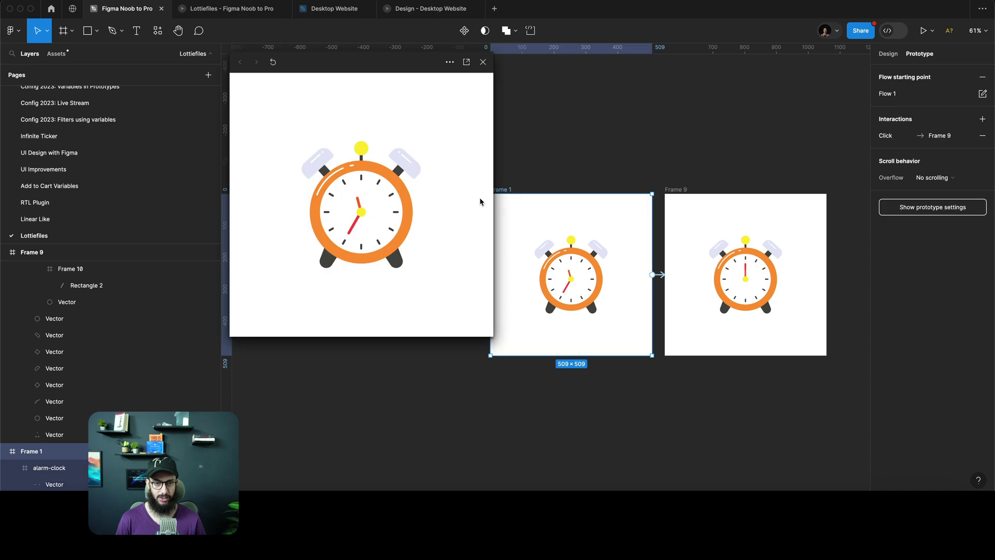
{"action": "left_click", "coordinate": [394, 147]}
{"action": "key", "text": "r"}
{"action": "left_click", "coordinate": [402, 142]}
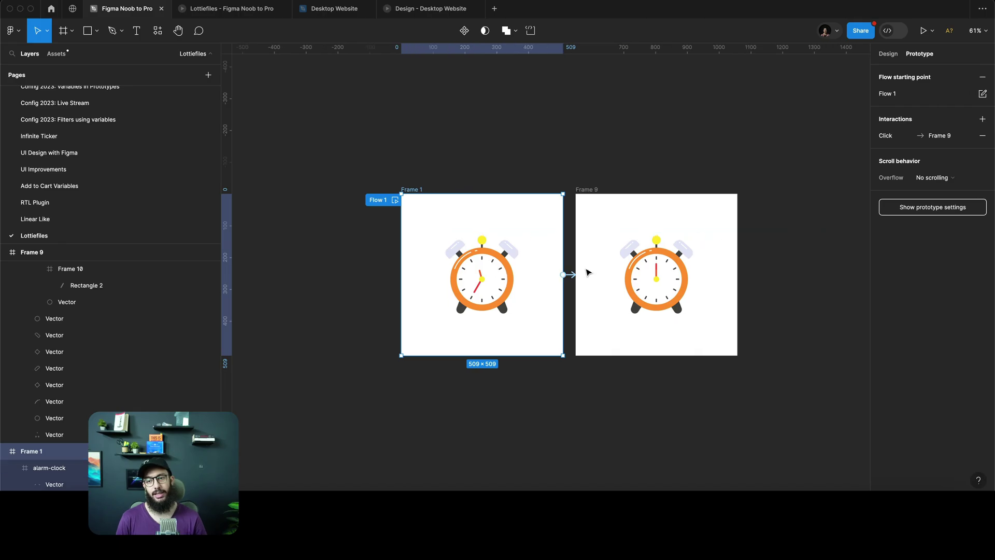
Duplicate Frame 9 four times to extend the row of clock frames.
{"action": "scroll", "coordinate": [587, 272], "scroll_direction": "right", "scroll_amount": 2}
{"action": "left_click", "coordinate": [536, 194]}
{"action": "scroll", "coordinate": [524, 208], "scroll_direction": "right", "scroll_amount": 4}
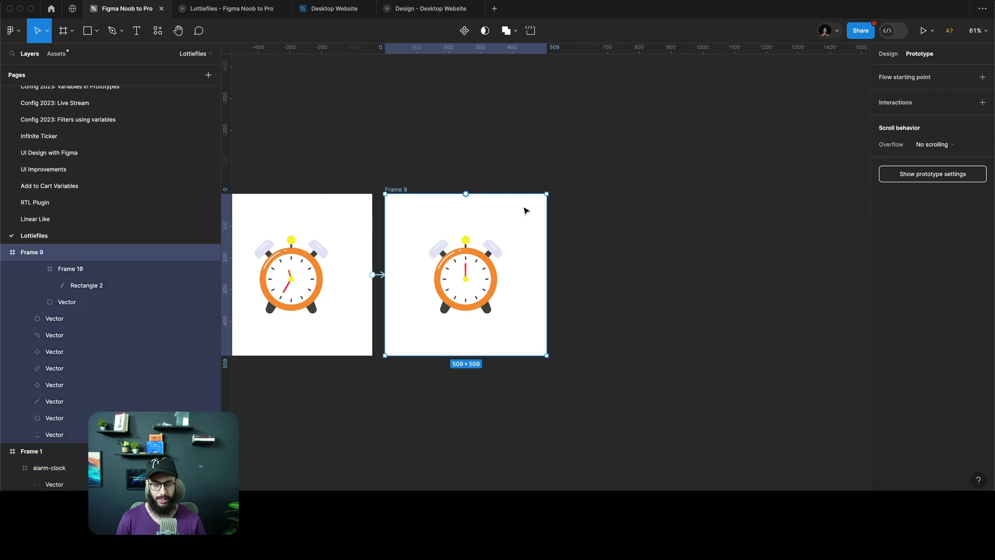
{"action": "key", "text": "super+d"}
{"action": "key", "text": "super+d"}
{"action": "key", "text": "super+d"}
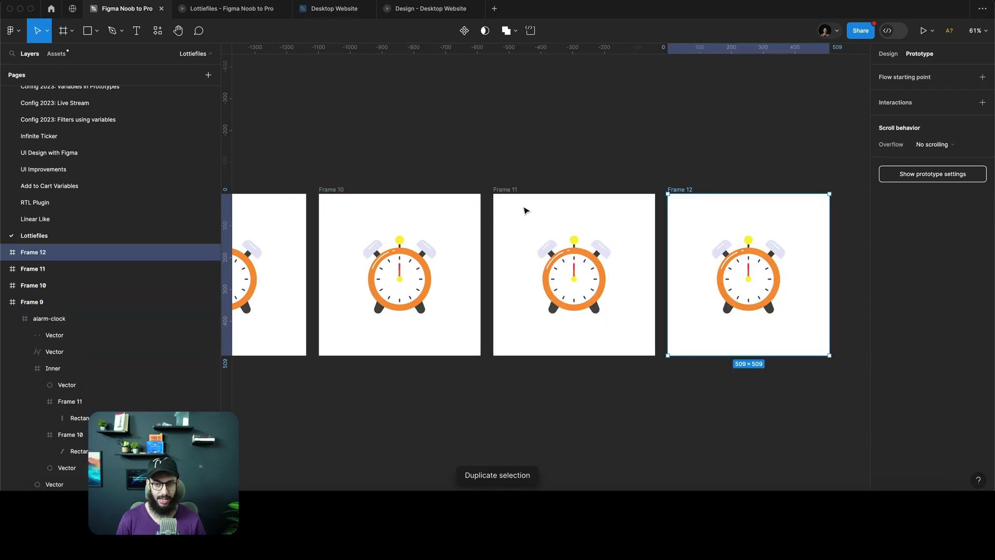
{"action": "key", "text": "super+d"}
Delete the leftover Frame 8 beyond the end of the duplicated clock frames.
{"action": "key", "text": "z"}
{"action": "left_click", "coordinate": [524, 207], "text": "alt"}
{"action": "left_click", "coordinate": [528, 207], "text": "alt"}
{"action": "scroll", "coordinate": [528, 210], "scroll_direction": "left", "scroll_amount": 2}
{"action": "left_click", "coordinate": [548, 212]}
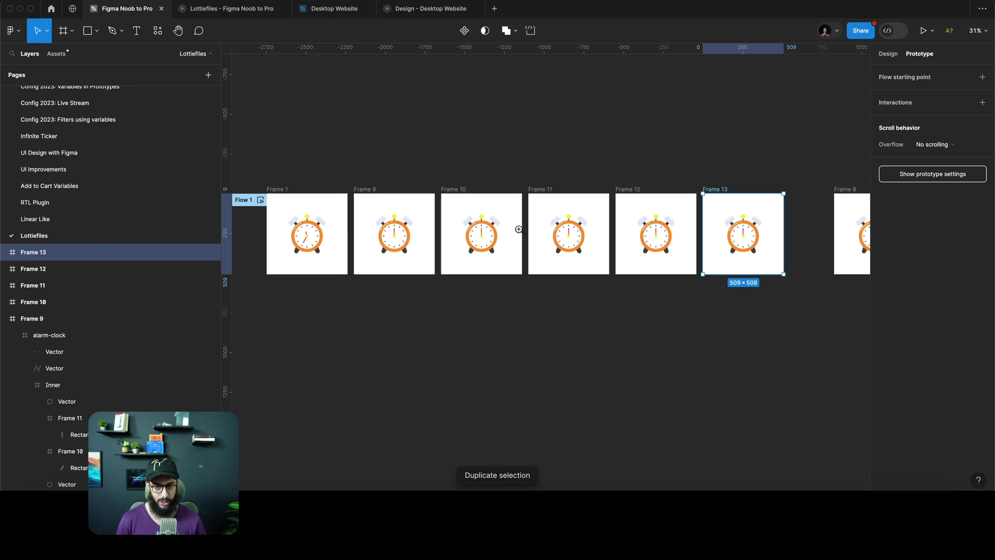
{"action": "left_click", "coordinate": [847, 192]}
{"action": "key", "text": "BackSpace"}
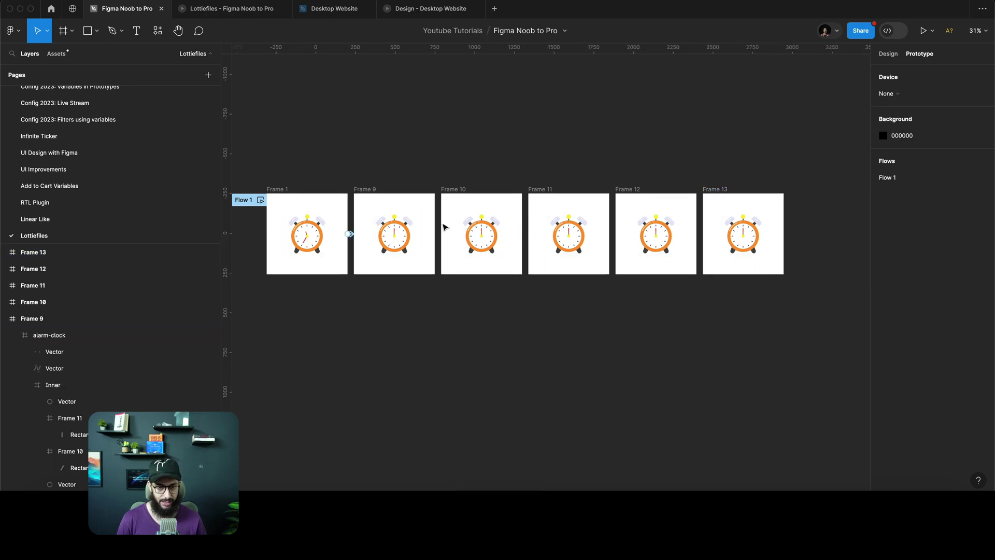
Move the alarm clocks in Frames 10, 11, 12 and 13 up together by 16 px.
{"action": "left_click", "coordinate": [498, 224]}
{"action": "left_click_drag", "start_coordinate": [509, 212], "coordinate": [513, 224]}
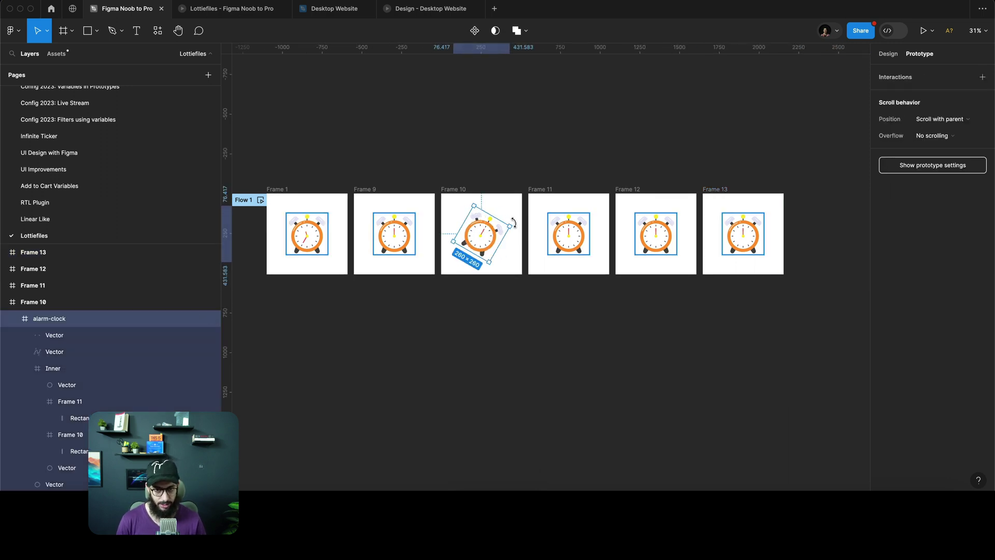
{"action": "key", "text": "super+z"}
{"action": "left_click", "coordinate": [570, 231], "text": "shift"}
{"action": "left_click", "coordinate": [656, 232], "text": "shift"}
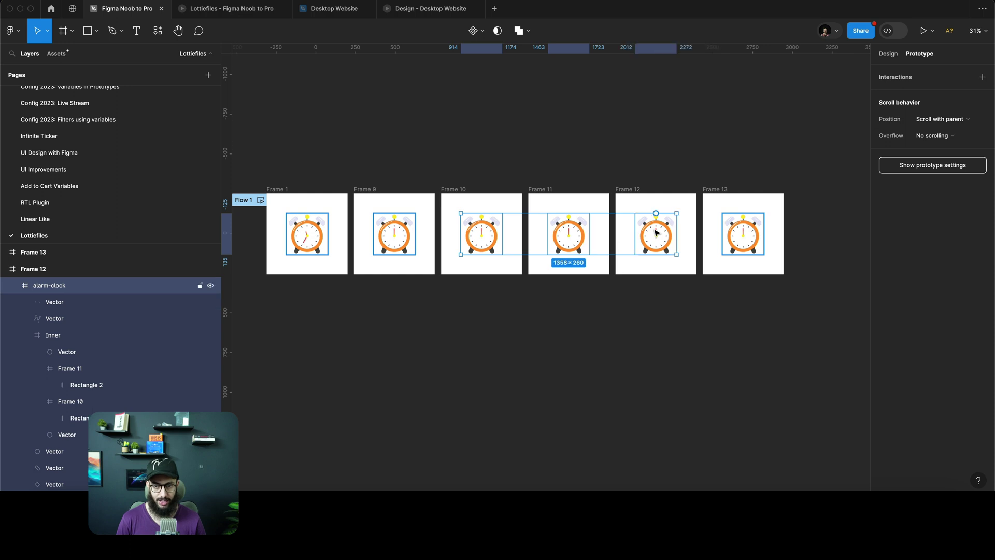
{"action": "left_click", "coordinate": [725, 231], "text": "shift"}
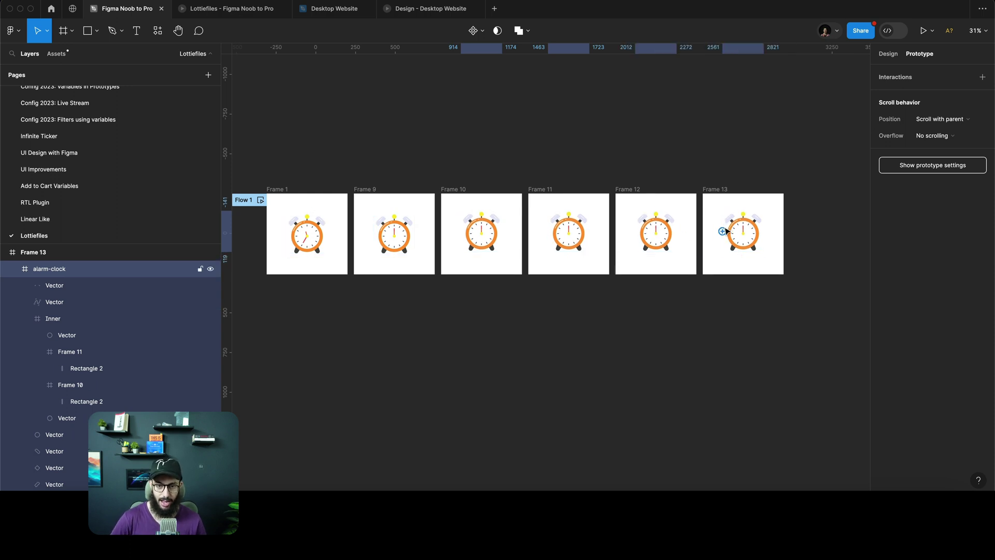
Tilt the alarm clock in Frame 10 clockwise and the one in Frame 11 counter-clockwise to 15°.
{"action": "scroll", "coordinate": [498, 278], "scroll_direction": "up", "scroll_amount": 2, "text": "ctrl"}
{"action": "left_click", "coordinate": [482, 228]}
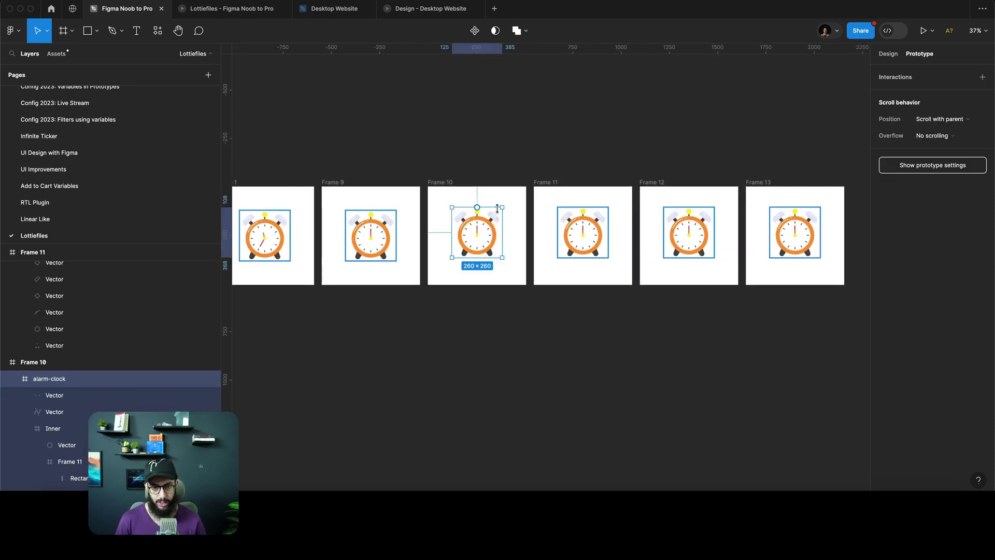
{"action": "left_click_drag", "start_coordinate": [505, 203], "coordinate": [543, 209]}
{"action": "left_click", "coordinate": [569, 216]}
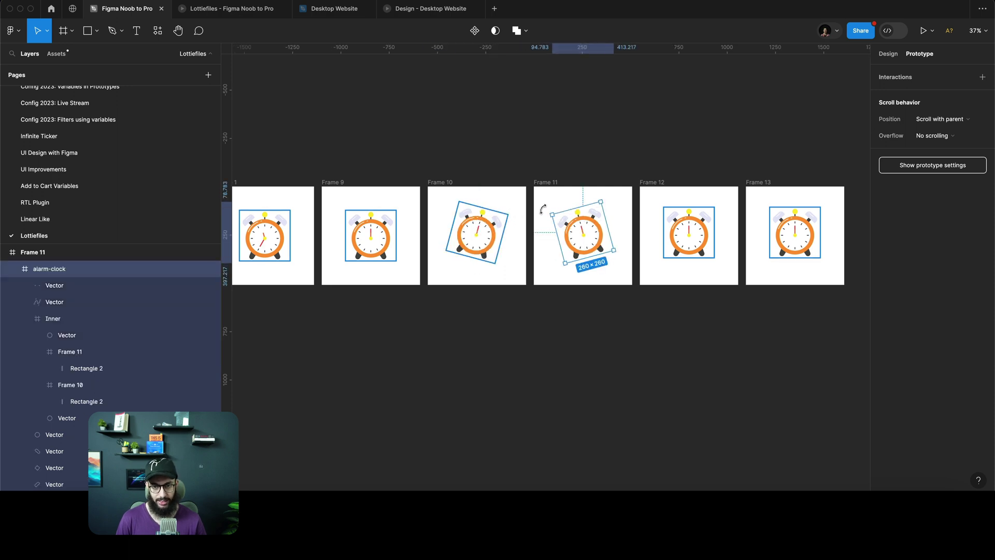
{"action": "scroll", "coordinate": [532, 220], "scroll_direction": "up", "scroll_amount": 1}
{"action": "key", "text": "shift+e"}
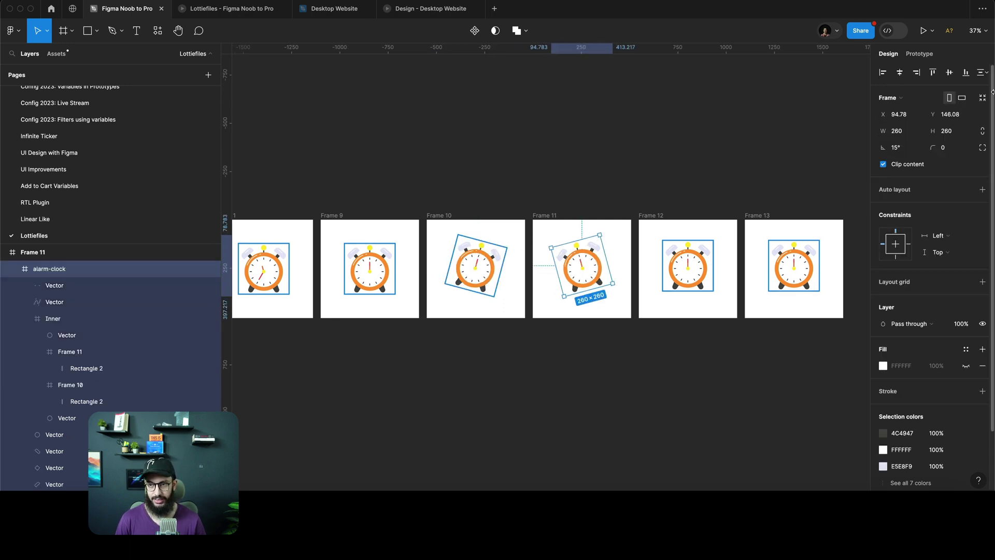
Tilt the alarm clock in Frame 12 clockwise and the one in Frame 13 counter-clockwise, matching Frames 10 and 11.
{"action": "left_click", "coordinate": [689, 252]}
{"action": "left_click_drag", "start_coordinate": [718, 241], "coordinate": [759, 243]}
{"action": "left_click", "coordinate": [787, 259]}
{"action": "key", "text": "shift+e"}
{"action": "left_click", "coordinate": [755, 206]}
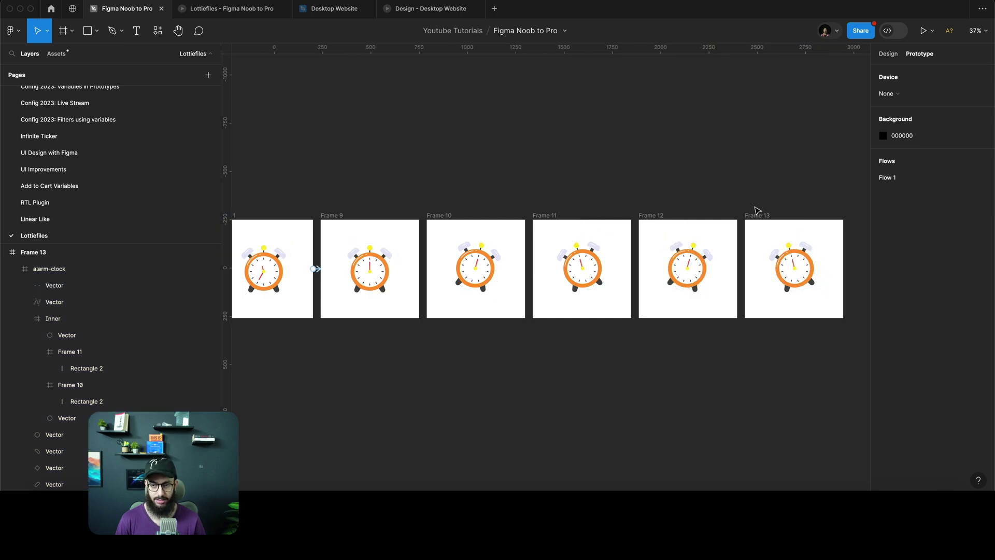
Duplicate Frame 13 at the end of the row and replace its tilted clock with a copy of Frame 9's upright clock.
{"action": "scroll", "coordinate": [747, 209], "scroll_direction": "right", "scroll_amount": 3}
{"action": "scroll", "coordinate": [742, 209], "scroll_direction": "left", "scroll_amount": 2}
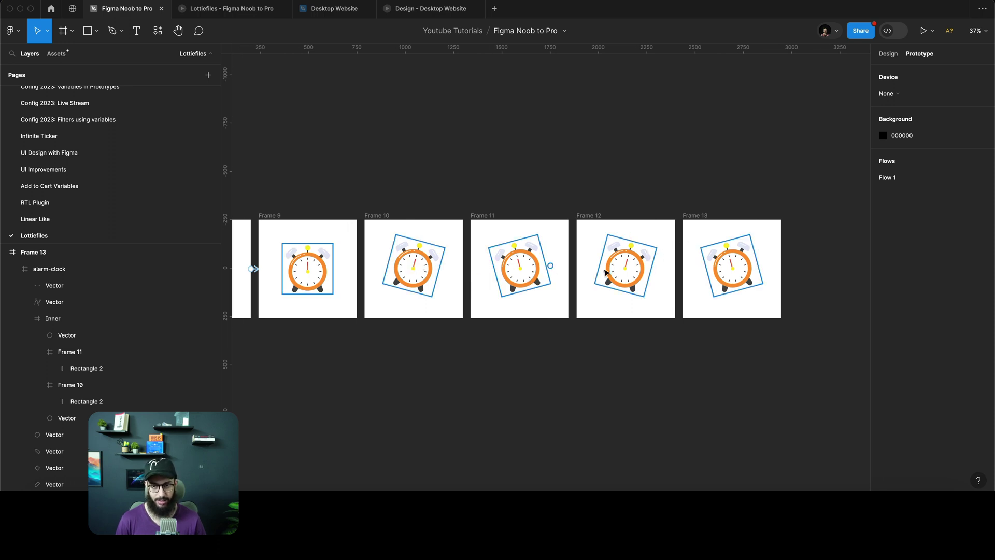
{"action": "left_click", "coordinate": [308, 261]}
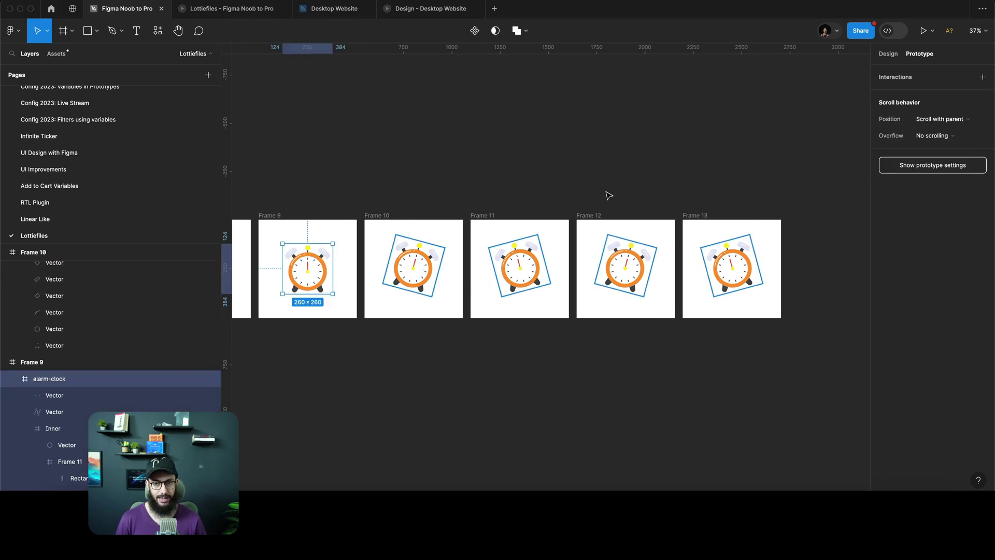
{"action": "left_click", "coordinate": [697, 218]}
{"action": "key", "text": "super+d"}
{"action": "left_click", "coordinate": [779, 257]}
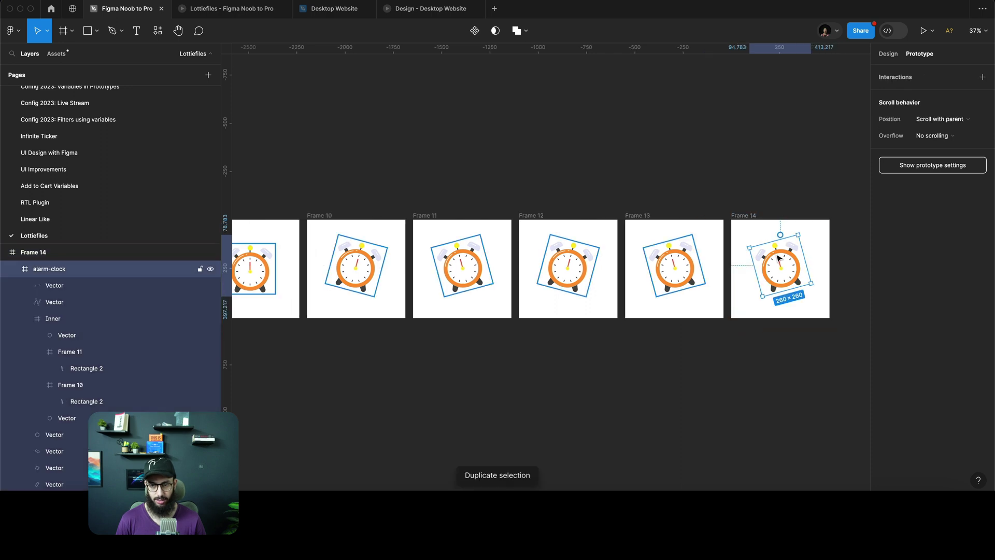
{"action": "key", "text": "BackSpace"}
{"action": "left_click", "coordinate": [749, 216]}
{"action": "key", "text": "super+v"}
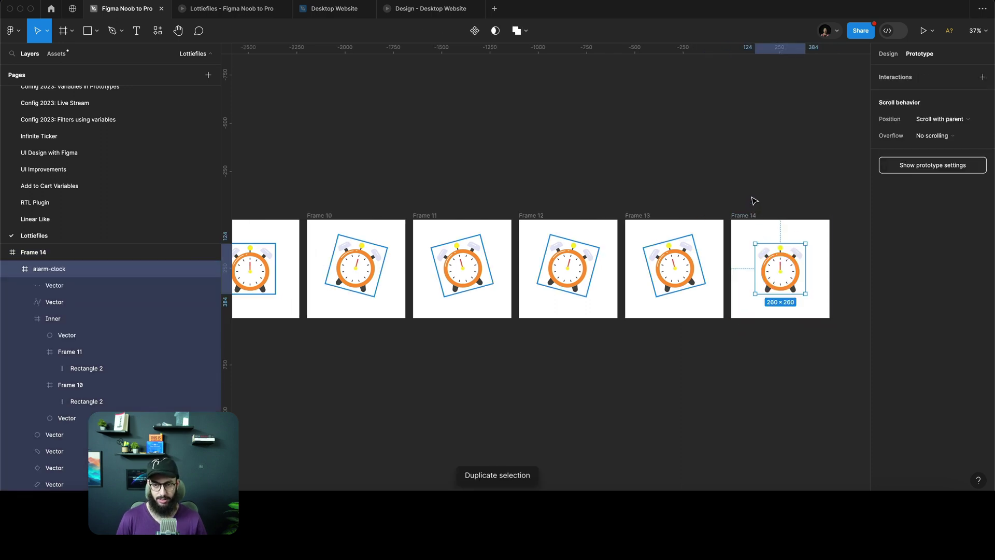
{"action": "left_click", "coordinate": [755, 199]}
Add prototype connections from Frame 9 to Frame 10 and from Frame 10 to Frame 11.
{"action": "scroll", "coordinate": [725, 201], "scroll_direction": "left", "scroll_amount": 5}
{"action": "left_click", "coordinate": [346, 233]}
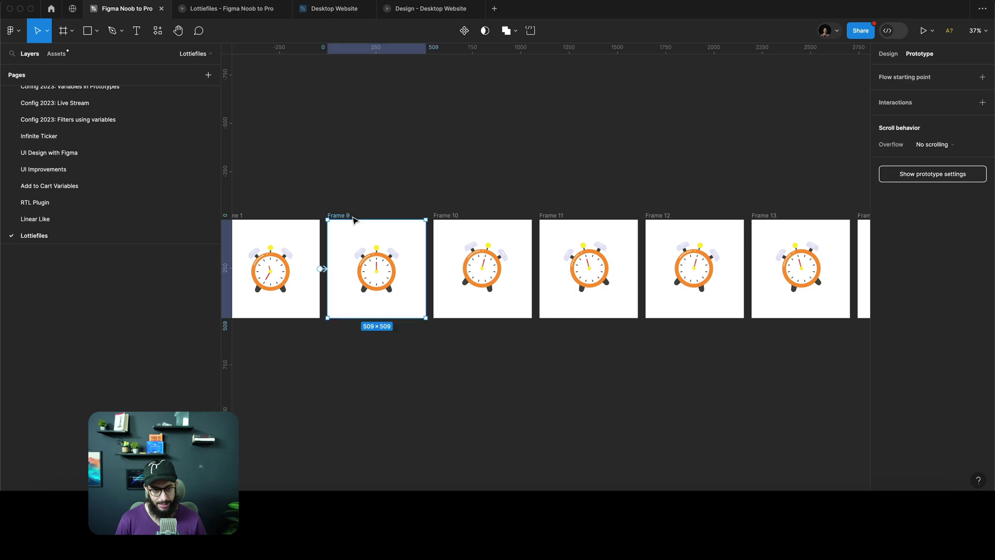
{"action": "left_click_drag", "start_coordinate": [427, 270], "coordinate": [447, 271]}
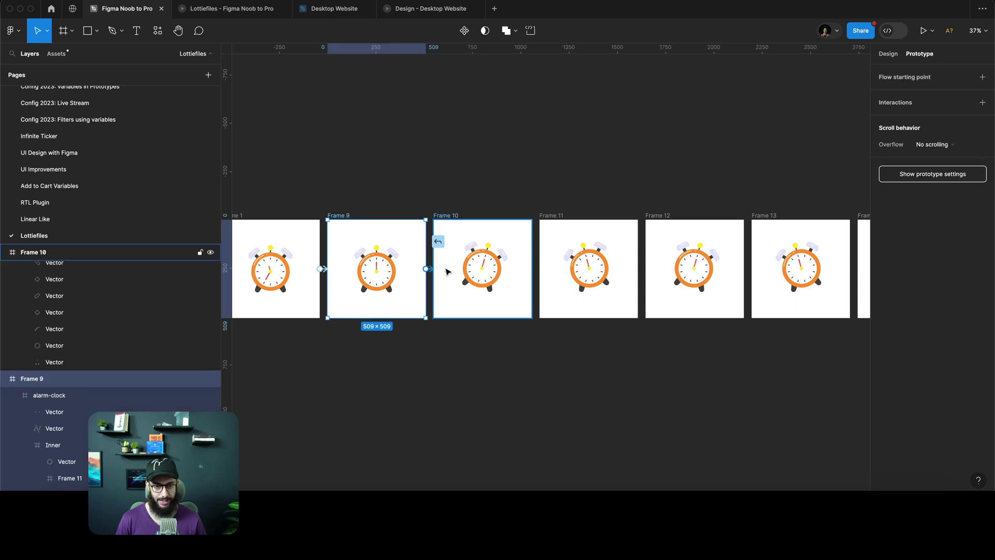
{"action": "left_click_drag", "start_coordinate": [441, 212], "coordinate": [441, 214]}
{"action": "left_click", "coordinate": [442, 216]}
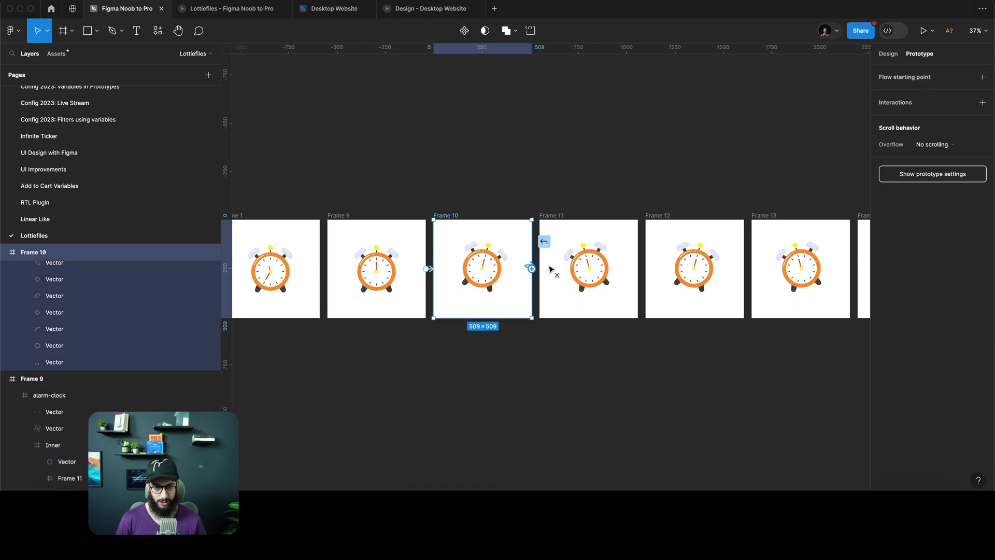
{"action": "left_click_drag", "start_coordinate": [532, 269], "coordinate": [570, 218]}
Continue the prototype connections in sequence from Frame 11 through Frames 12 and 13 to Frame 14.
{"action": "left_click", "coordinate": [555, 217]}
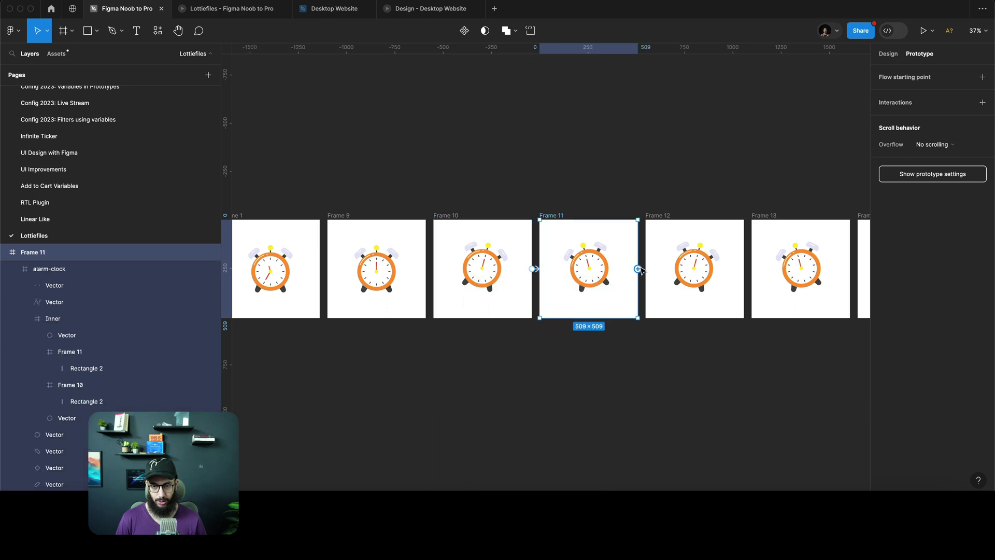
{"action": "left_click_drag", "start_coordinate": [648, 268], "coordinate": [665, 258]}
{"action": "left_click", "coordinate": [665, 216]}
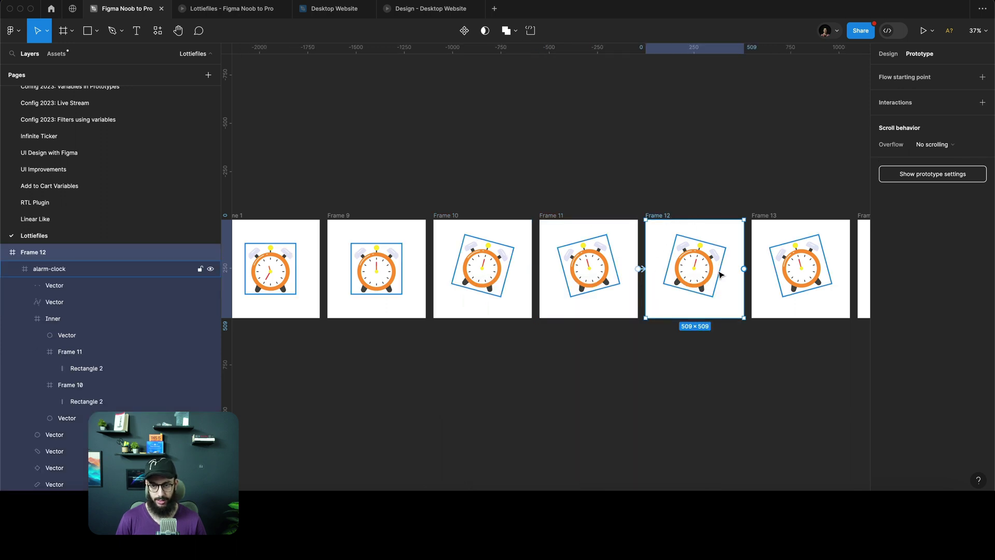
{"action": "mouse_move", "coordinate": [755, 271]}
{"action": "left_mouse_down"}
{"action": "mouse_move", "coordinate": [762, 265]}
{"action": "mouse_move", "coordinate": [751, 271]}
{"action": "left_mouse_up"}
{"action": "left_click", "coordinate": [764, 216]}
{"action": "scroll", "coordinate": [710, 235], "scroll_direction": "right", "scroll_amount": 3}
{"action": "left_click", "coordinate": [576, 140]}
Find the LottieFiles plugin by searching for "lottie" and run it.
{"action": "key", "text": "super+slash"}
{"action": "type", "text": "l"}
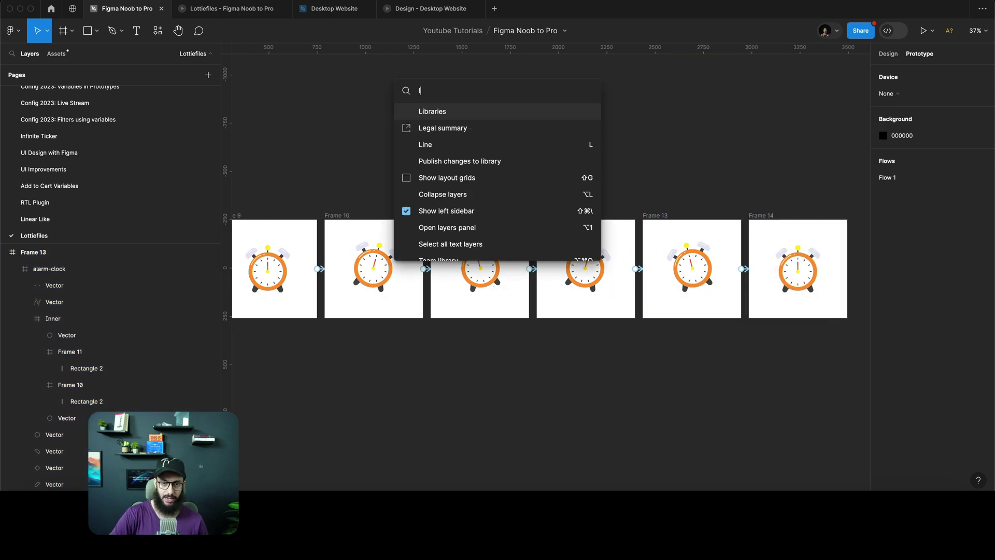
{"action": "type", "text": "ottie"}
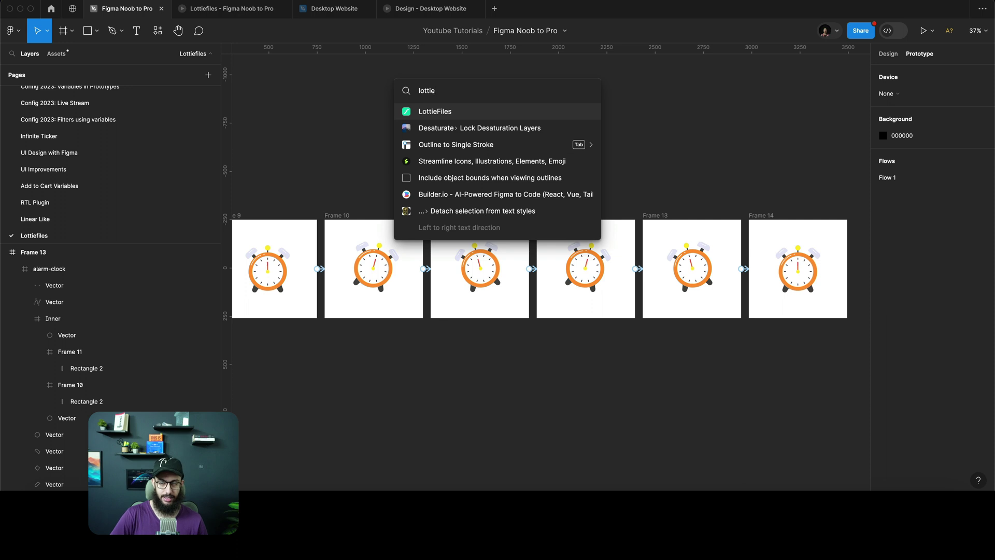
{"action": "key", "text": "Return"}
{"action": "scroll", "coordinate": [227, 182], "scroll_direction": "left", "scroll_amount": 2}
{"action": "key", "text": "super+slash"}
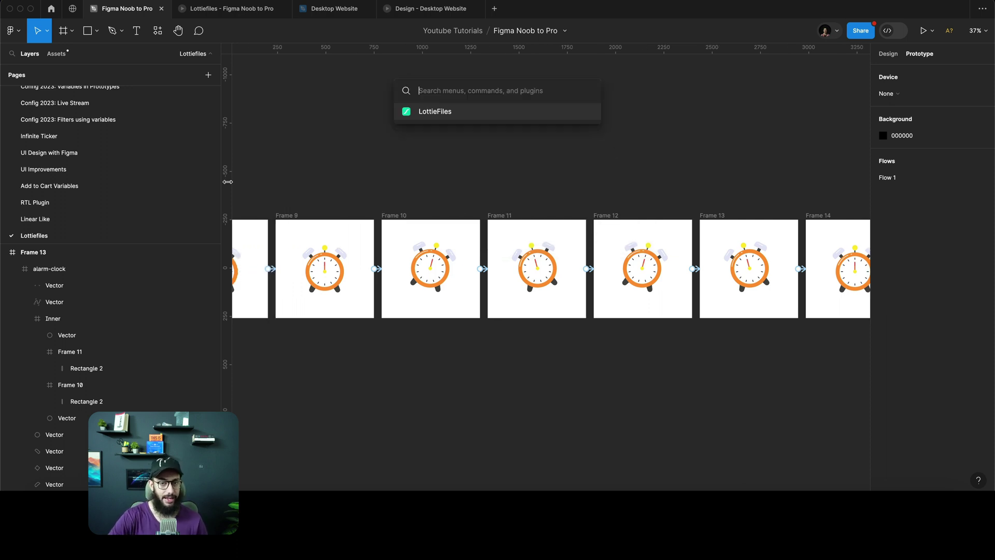
{"action": "type", "text": "lottie"}
{"action": "key", "text": "Return"}
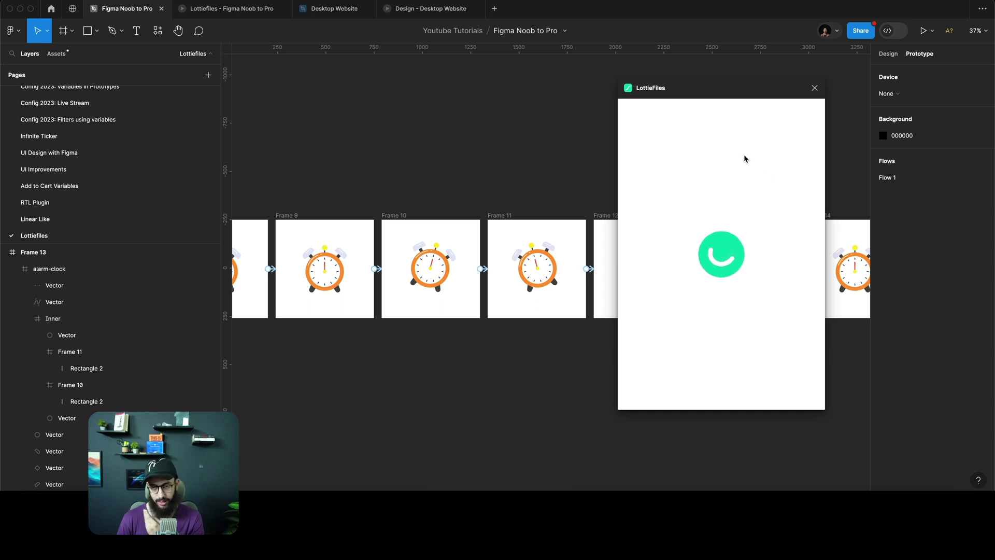
Export the prototype flow Flow 1 to a Lottie animation with the LottieFiles plugin.
{"action": "left_click", "coordinate": [483, 269]}
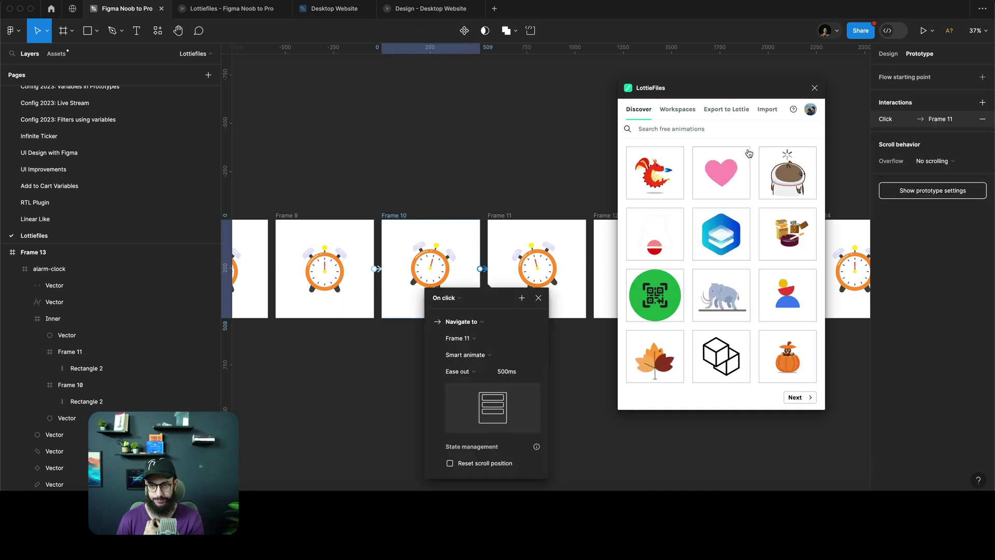
{"action": "left_click", "coordinate": [726, 109]}
{"action": "left_click", "coordinate": [717, 366]}
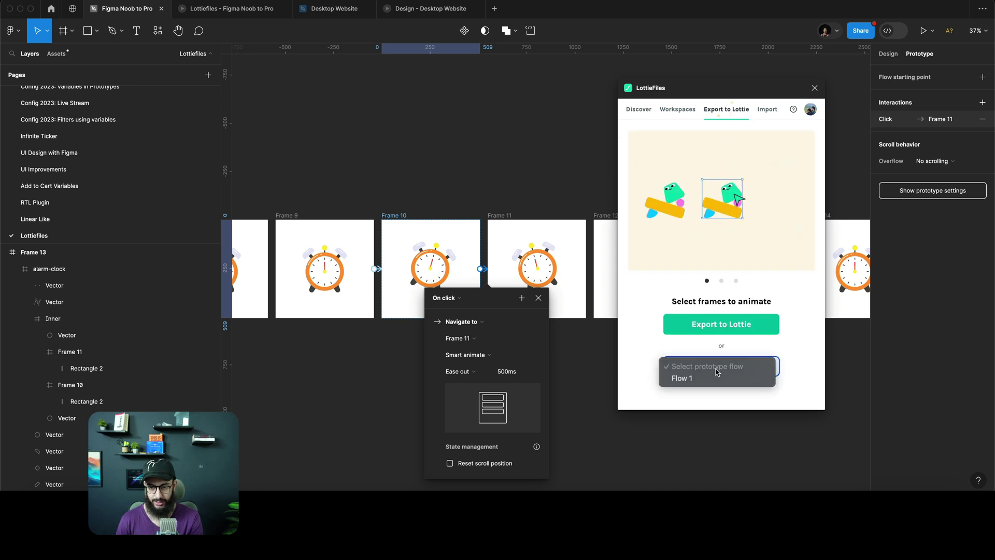
{"action": "left_click", "coordinate": [704, 377]}
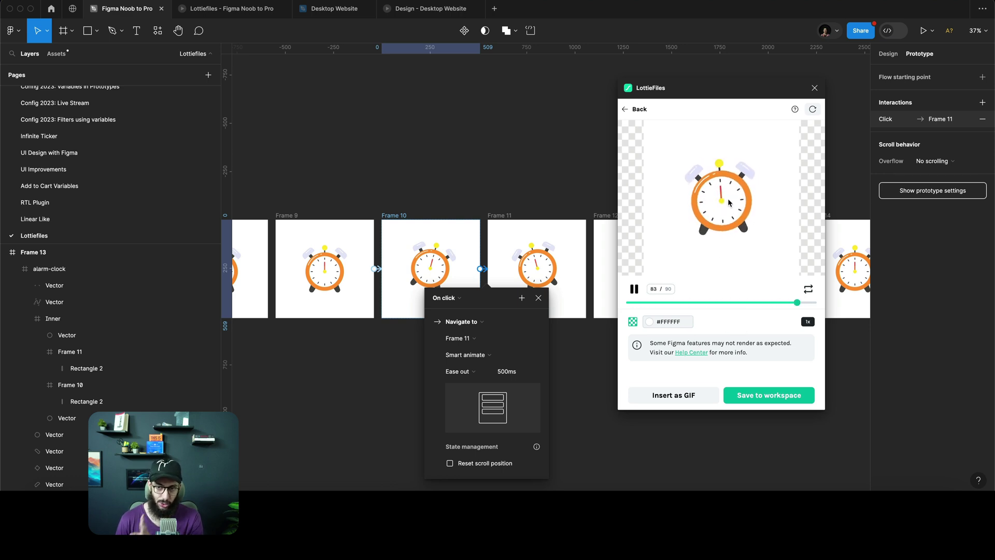
{"action": "left_click", "coordinate": [391, 167]}
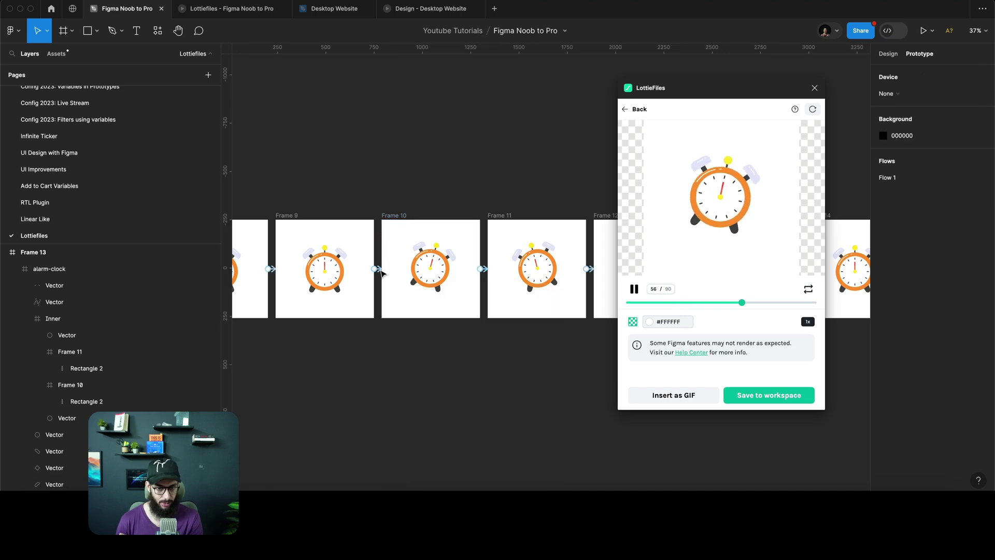
{"action": "left_click", "coordinate": [381, 273]}
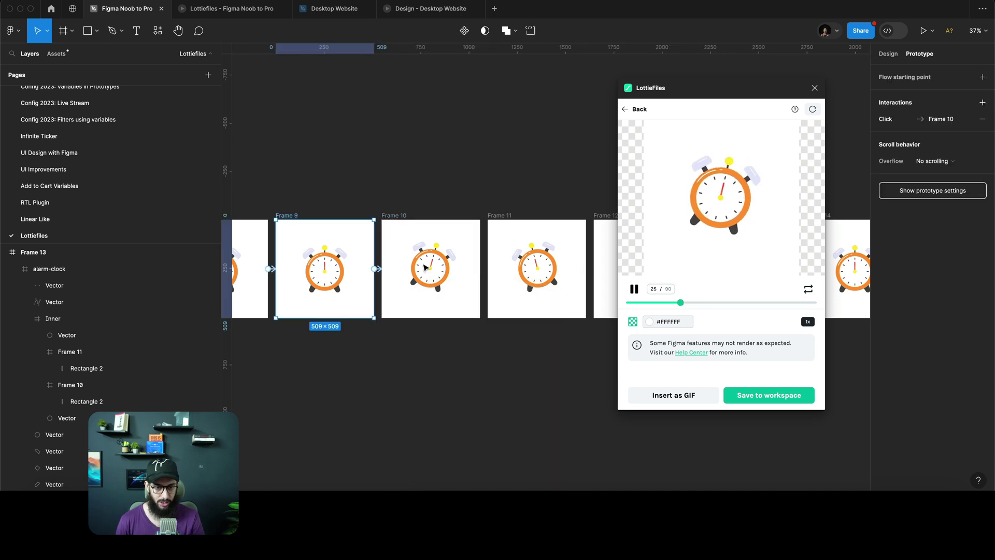
{"action": "left_click", "coordinate": [507, 352]}
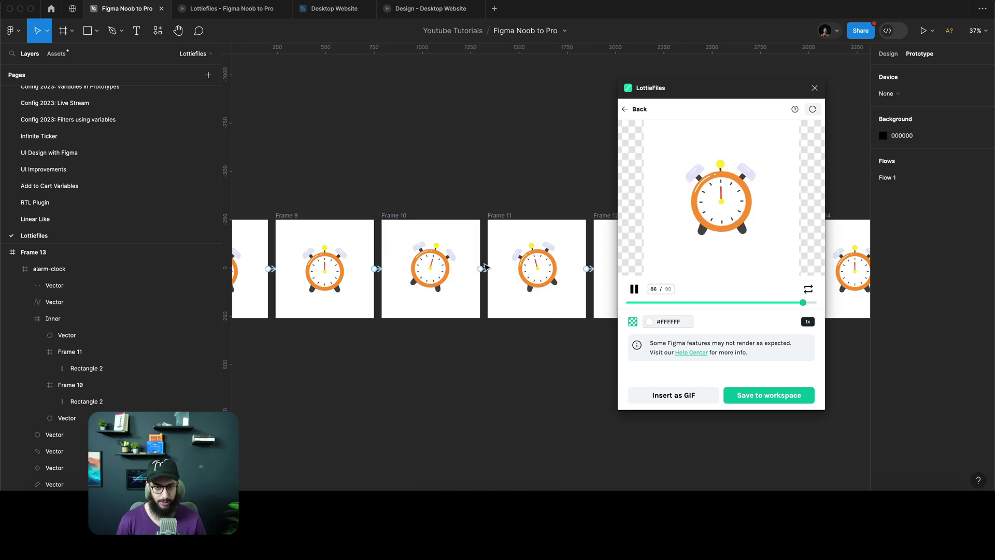
Set the Smart animate duration of every connection from Frame 9 through Frame 14 to 100 ms together, and refresh the Lottie preview.
{"action": "key", "text": "z"}
{"action": "left_click", "coordinate": [446, 262]}
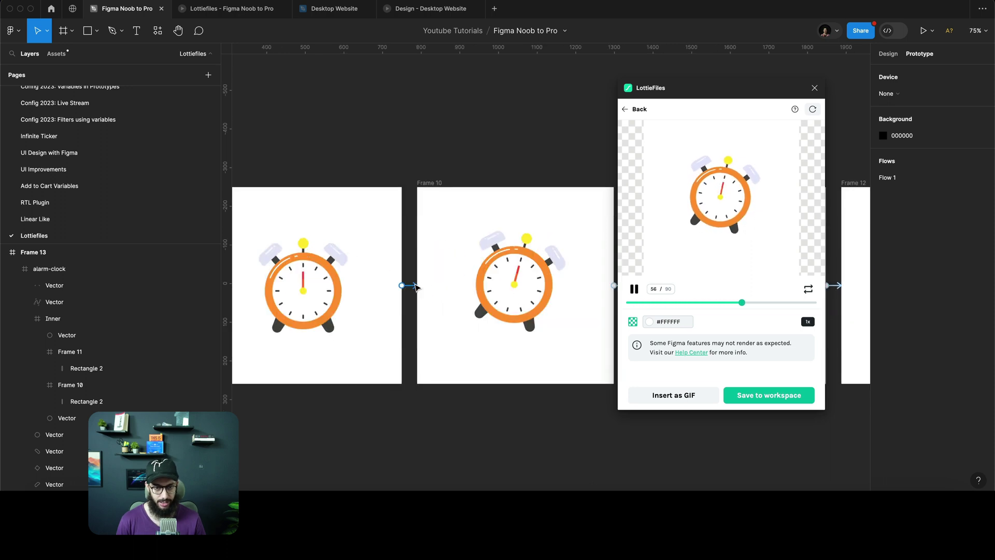
{"action": "left_click", "coordinate": [443, 256]}
{"action": "scroll", "coordinate": [362, 286], "scroll_direction": "right", "scroll_amount": 5}
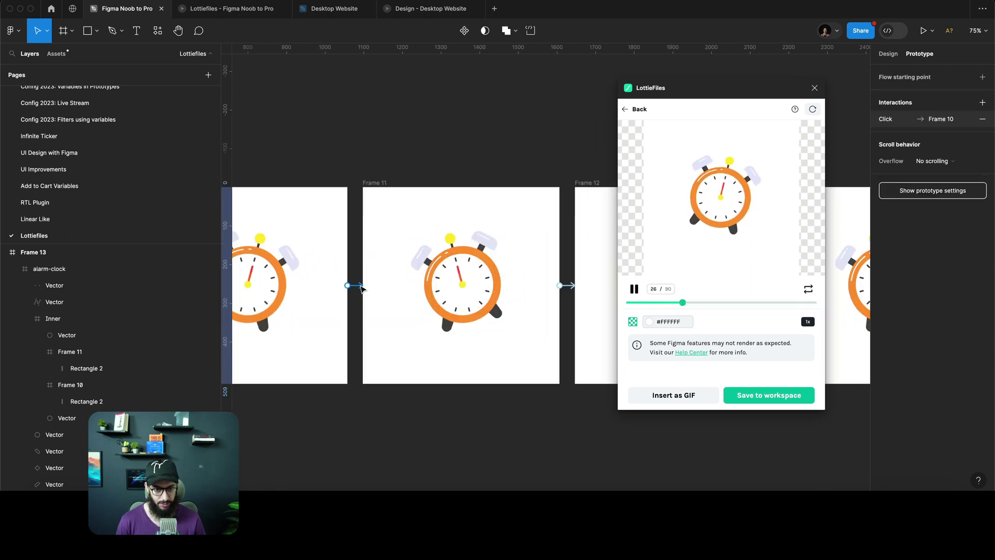
{"action": "left_click", "coordinate": [362, 286]}
{"action": "scroll", "coordinate": [461, 249], "scroll_direction": "right", "scroll_amount": 3}
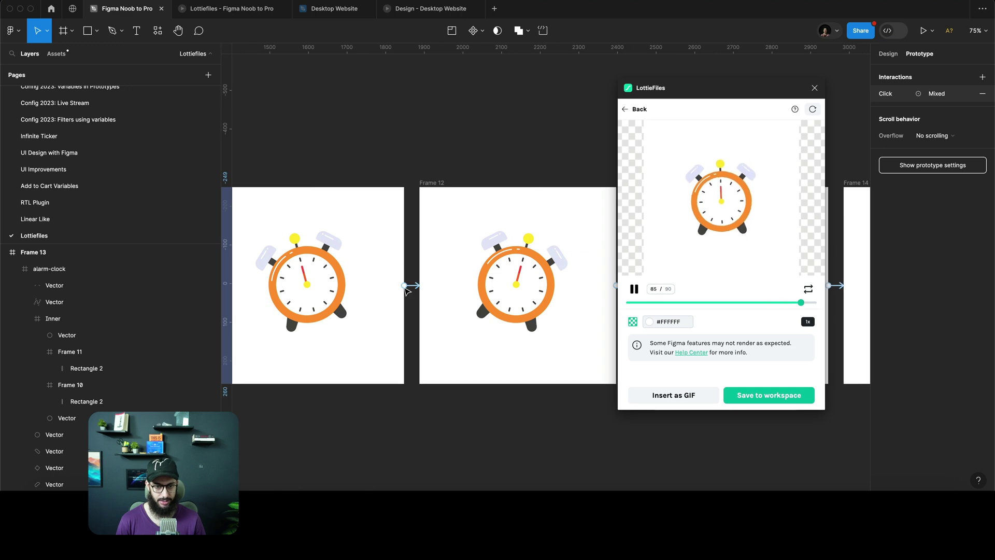
{"action": "left_click", "coordinate": [415, 289]}
{"action": "scroll", "coordinate": [460, 309], "scroll_direction": "right", "scroll_amount": 5}
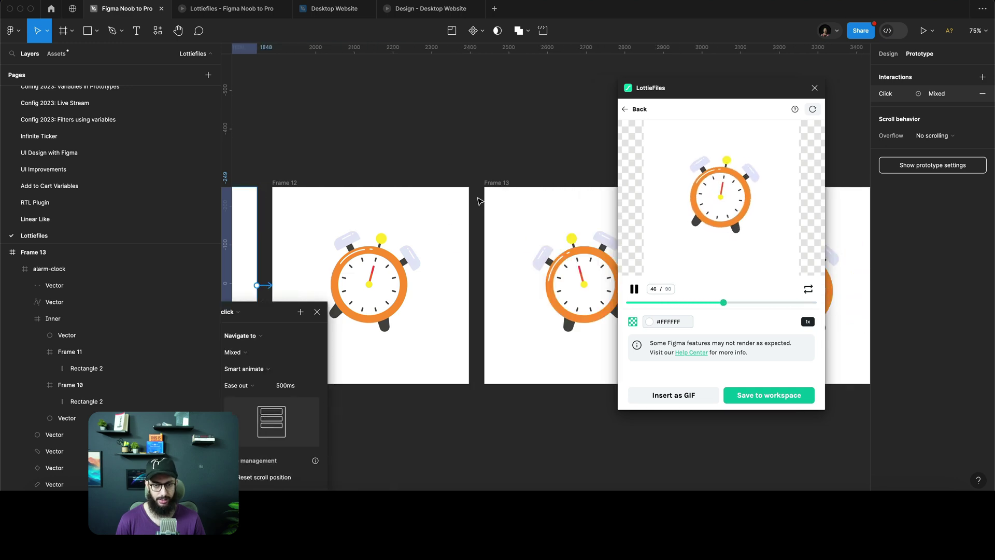
{"action": "key", "text": "Escape"}
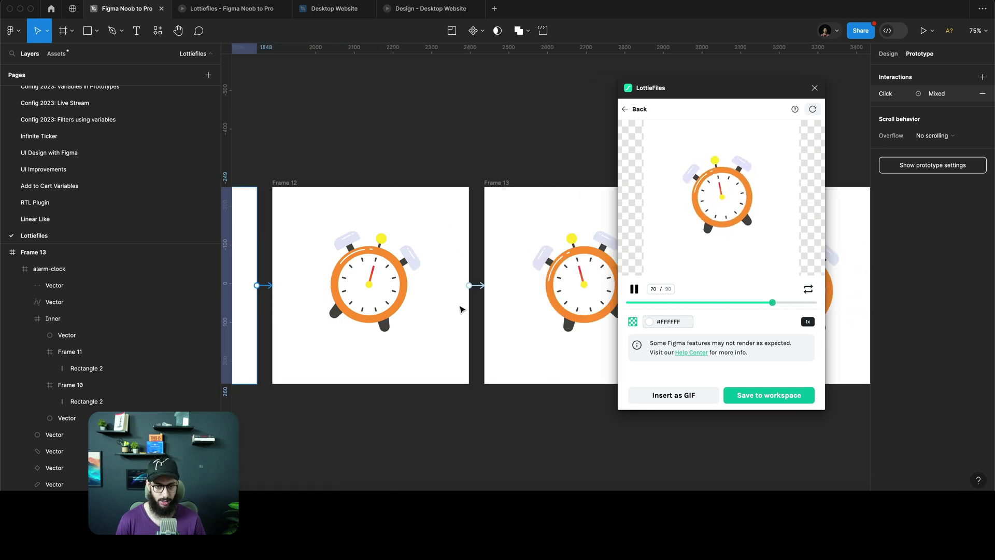
{"action": "left_click", "coordinate": [481, 289]}
{"action": "scroll", "coordinate": [481, 289], "scroll_direction": "right", "scroll_amount": 5}
{"action": "key", "text": "Escape"}
{"action": "left_click", "coordinate": [535, 289]}
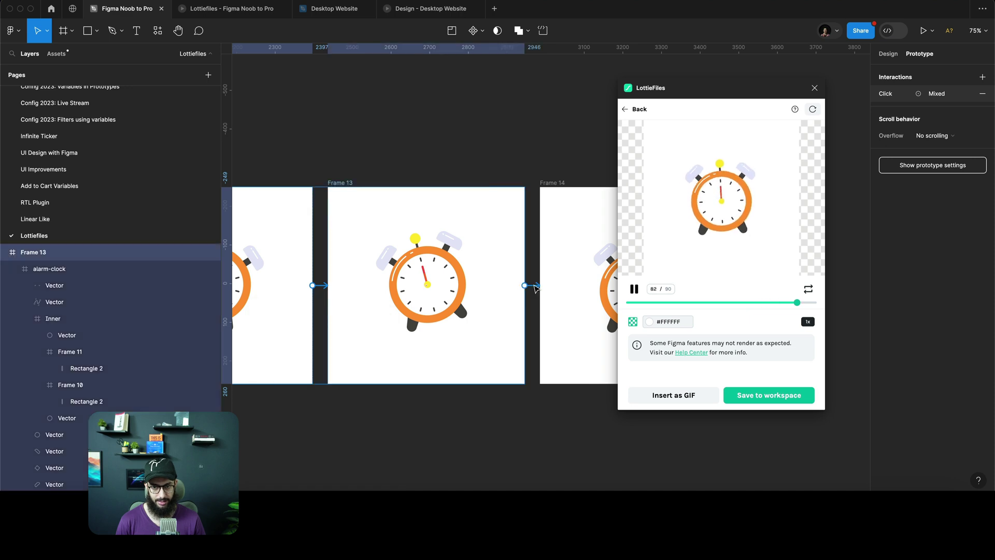
{"action": "left_click", "coordinate": [535, 287]}
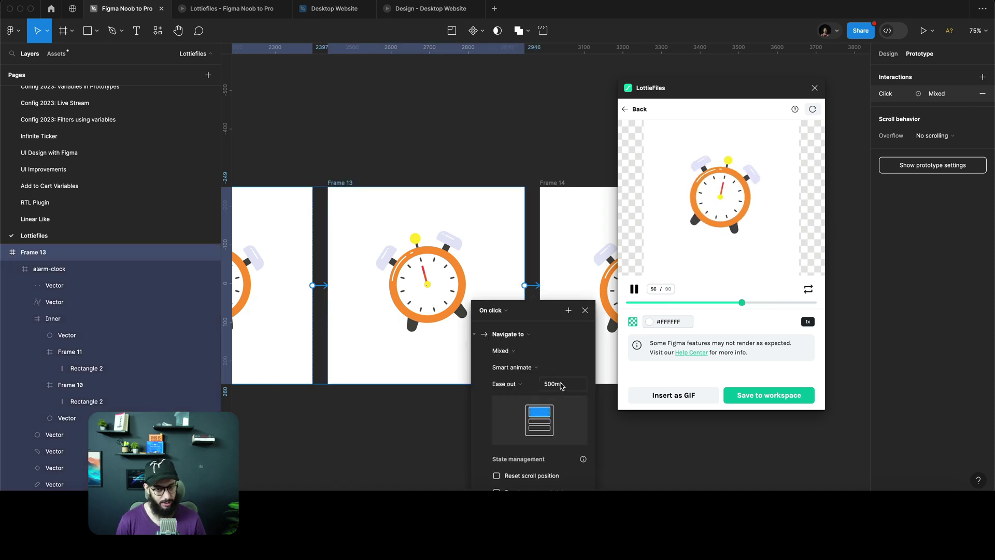
{"action": "type", "text": "1003"}
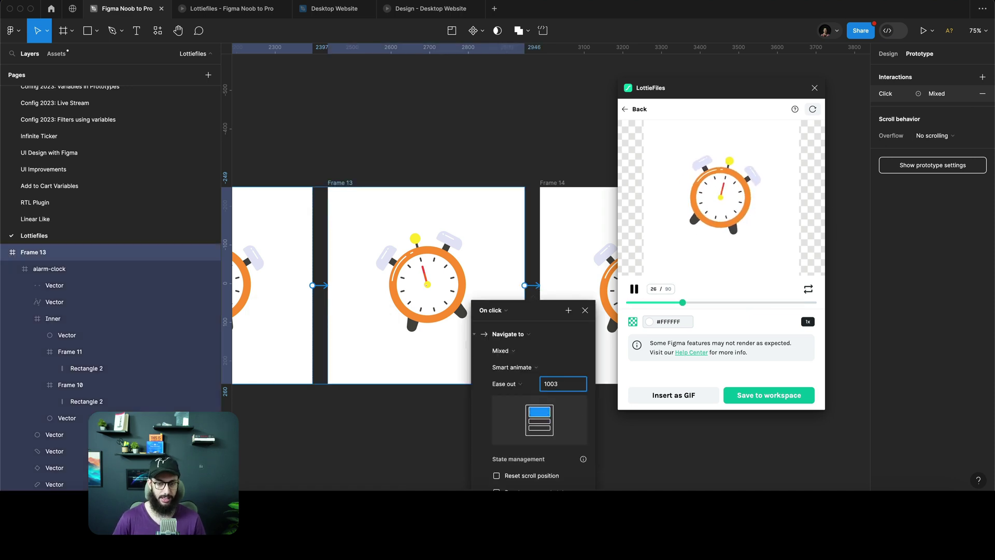
{"action": "key", "text": "Return"}
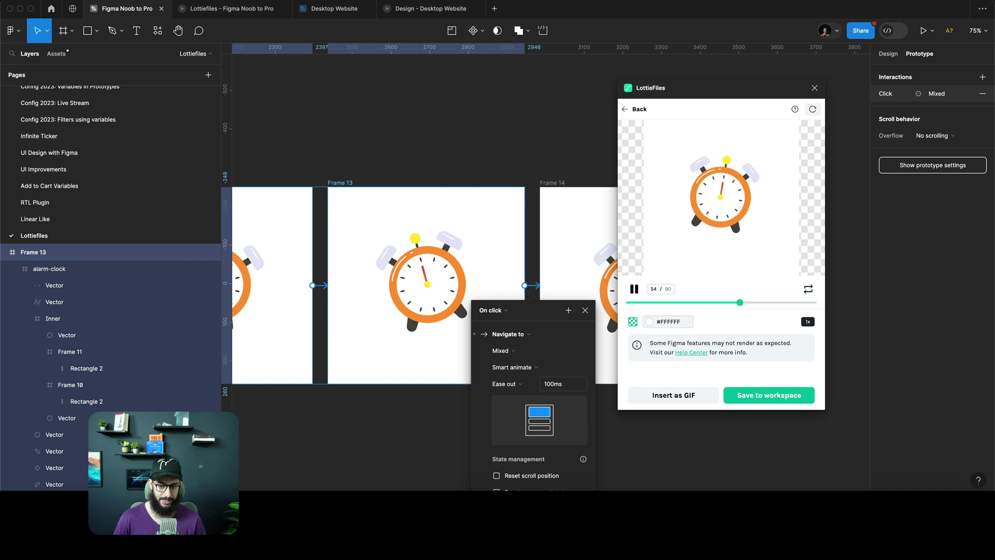
{"action": "left_click", "coordinate": [809, 109]}
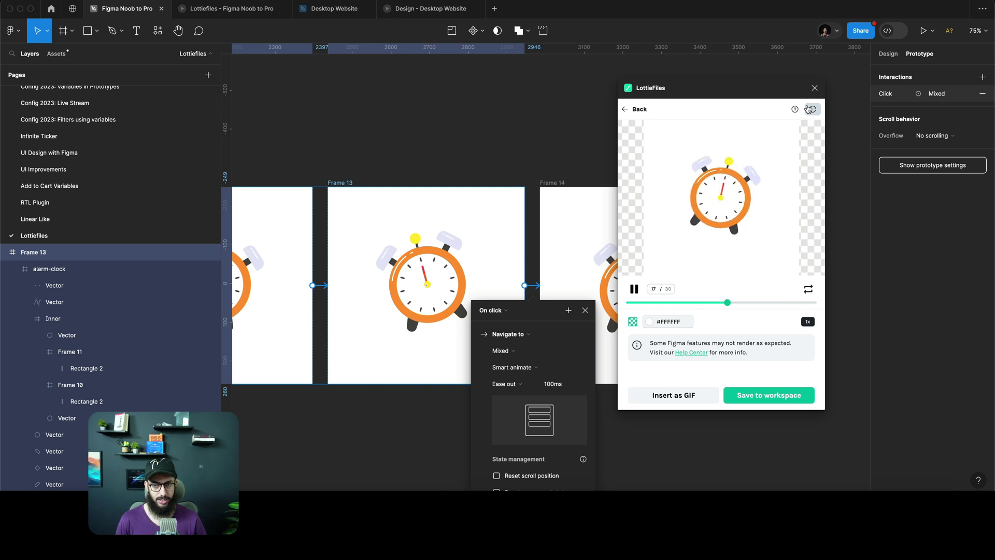
Set the duration of the connection from Frame 13 to Frame 14 to 500 ms and refresh the Lottie preview.
{"action": "left_click", "coordinate": [529, 275]}
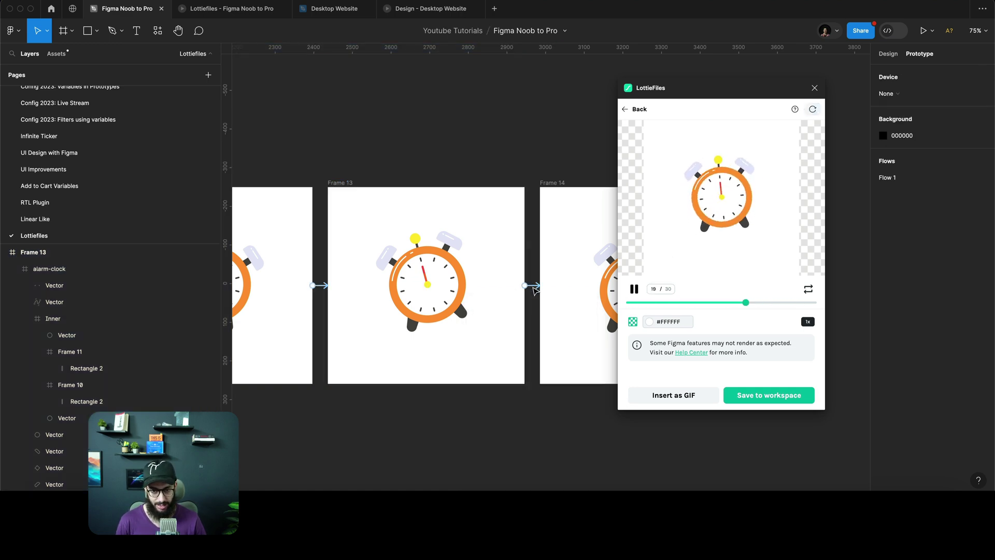
{"action": "left_click", "coordinate": [530, 285]}
{"action": "left_click", "coordinate": [567, 390]}
{"action": "type", "text": "50"}
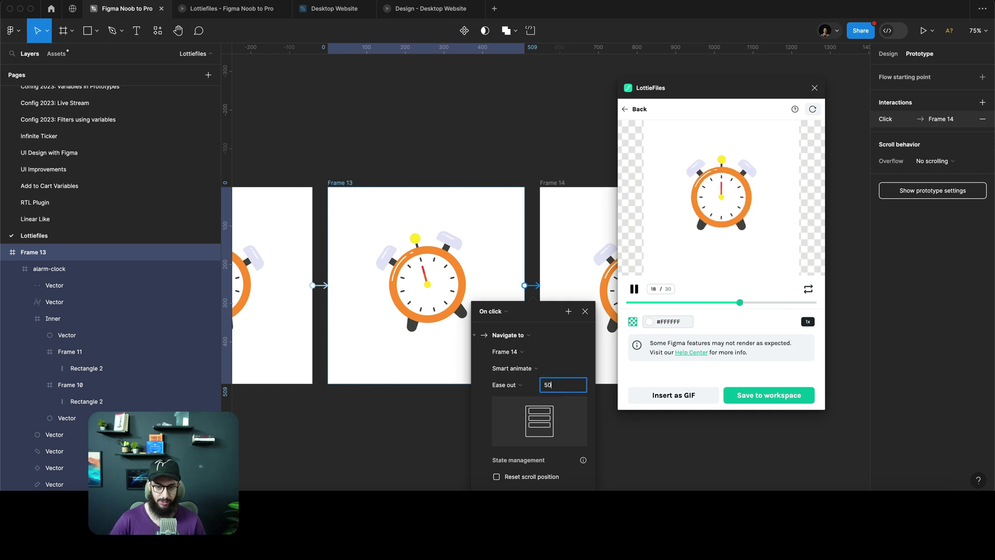
{"action": "type", "text": "0"}
{"action": "key", "text": "Return"}
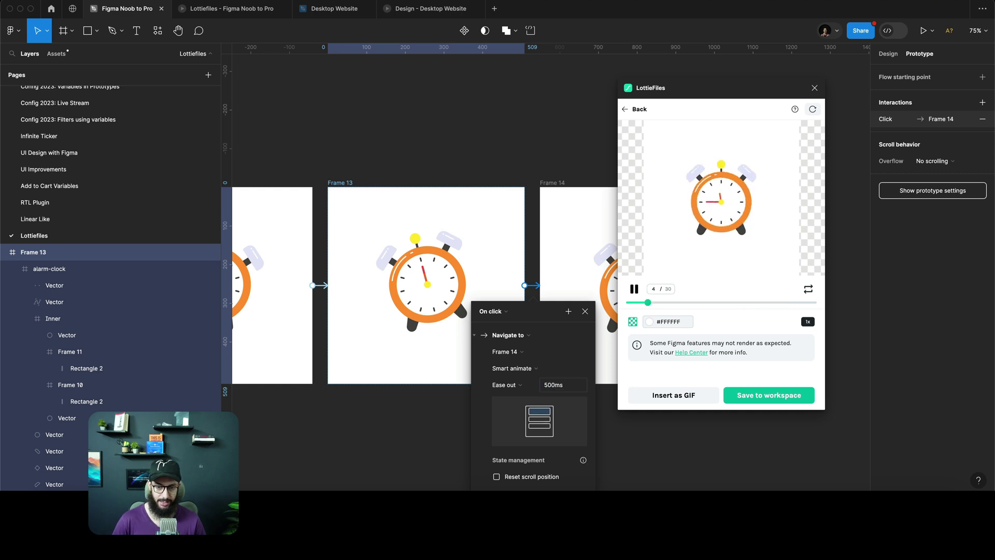
{"action": "left_click", "coordinate": [812, 110]}
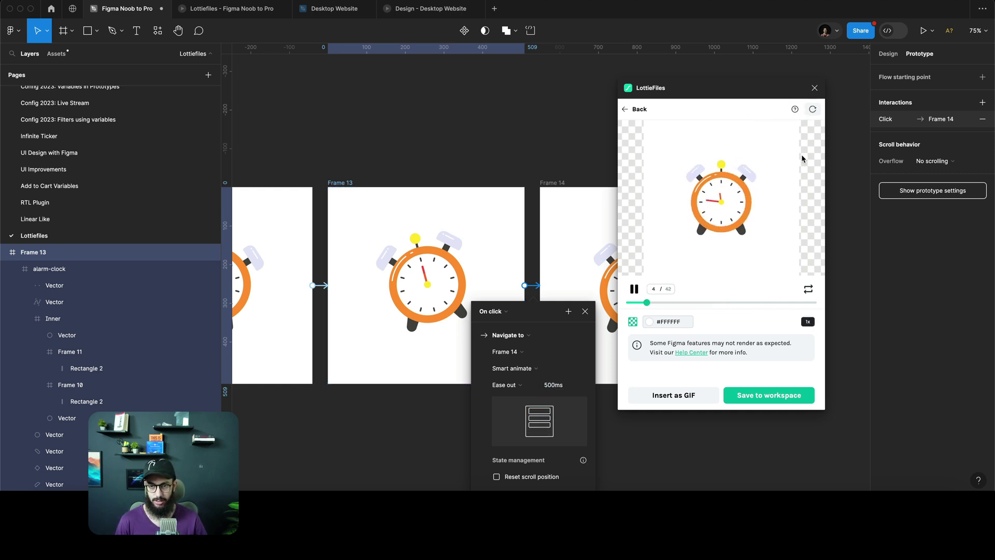